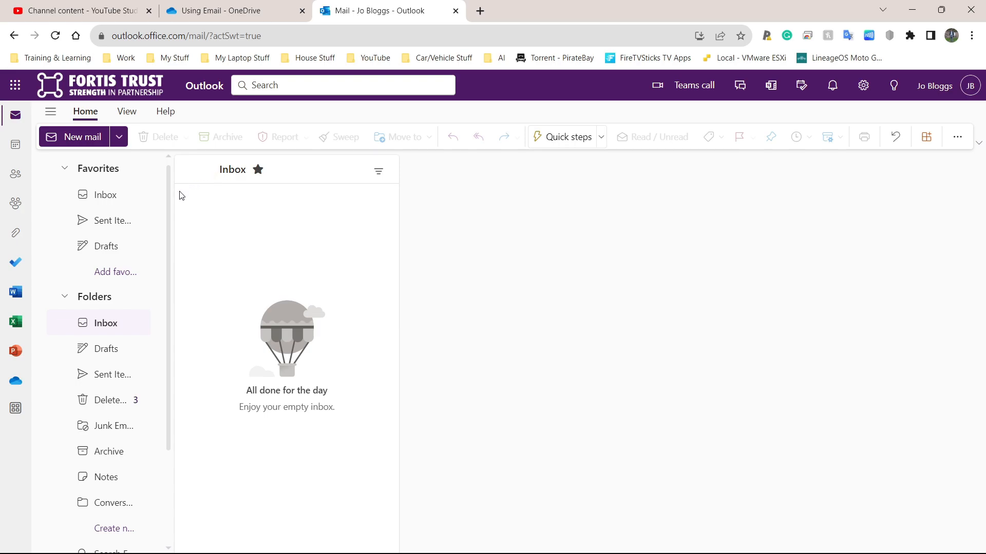
- Start a new email and add the recipient's Gmail address in To
left_click(74, 141)
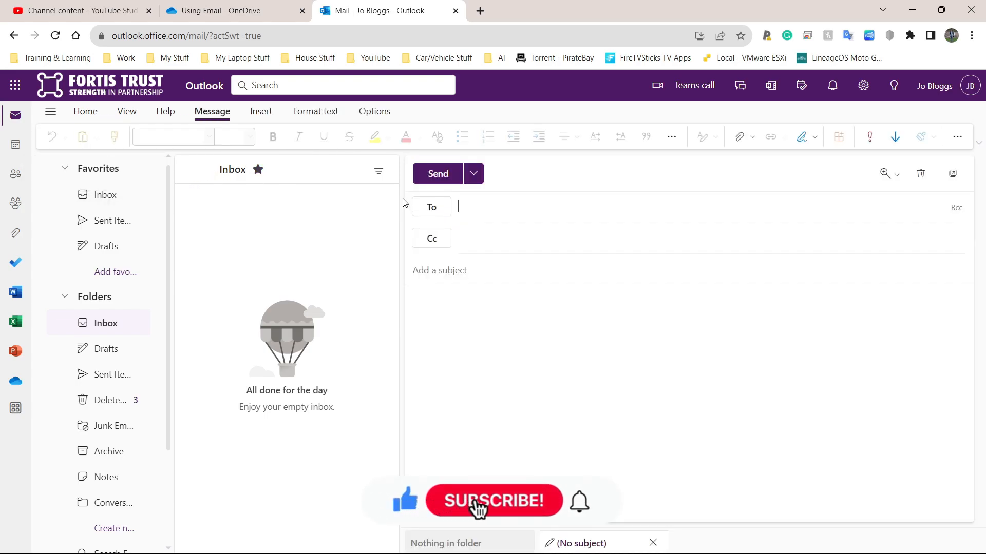
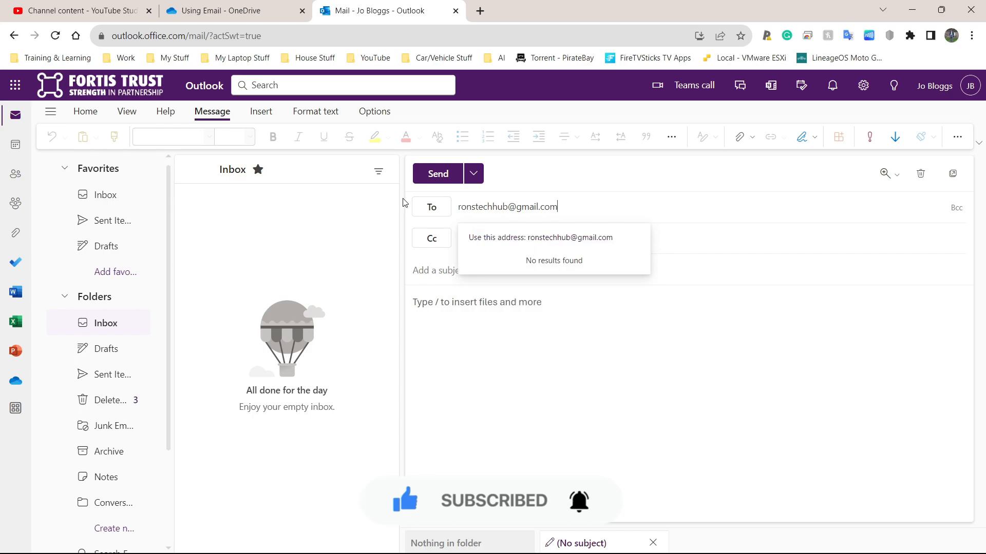
left_click(569, 234)
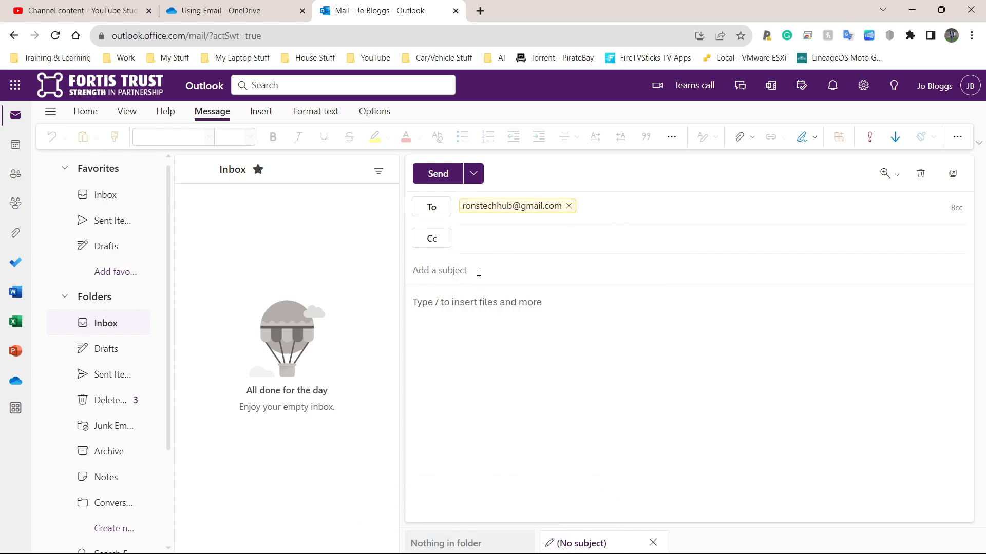
- Enter 'GTA VI' as the subject line, replacing the first attempt 'Gaming'
type("Gaming")
key("BackSpace")
key("BackSpace")
key("BackSpace")
key("BackSpace")
key("BackSpace")
key("BackSpace")
type("GTA 6 VI")
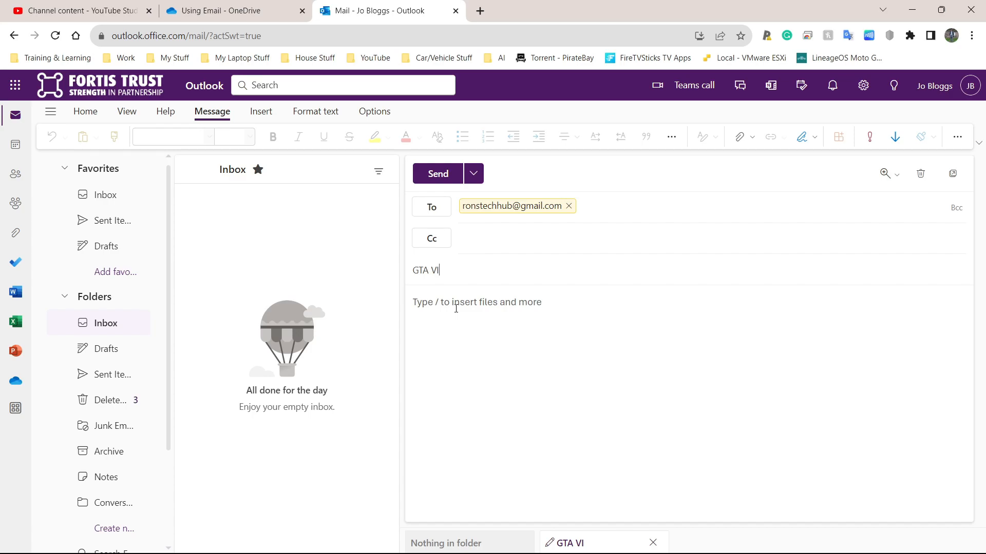
- Write a greeting wishing the recipient a nice day and an intro about the upcoming GTA game
left_click(456, 308)
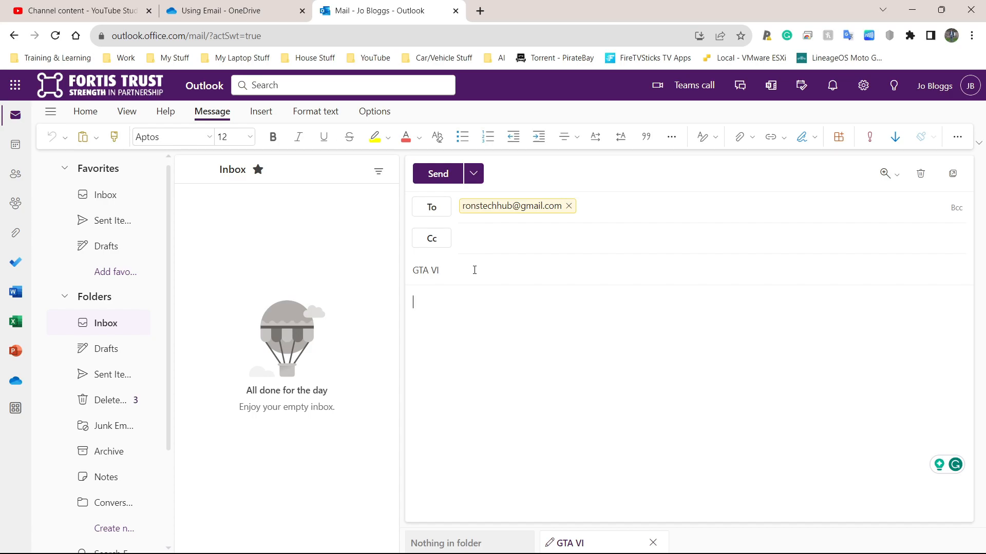
type("Hello Ron, I hope you are having a nice day so far.")
key("Return")
type("I wa")
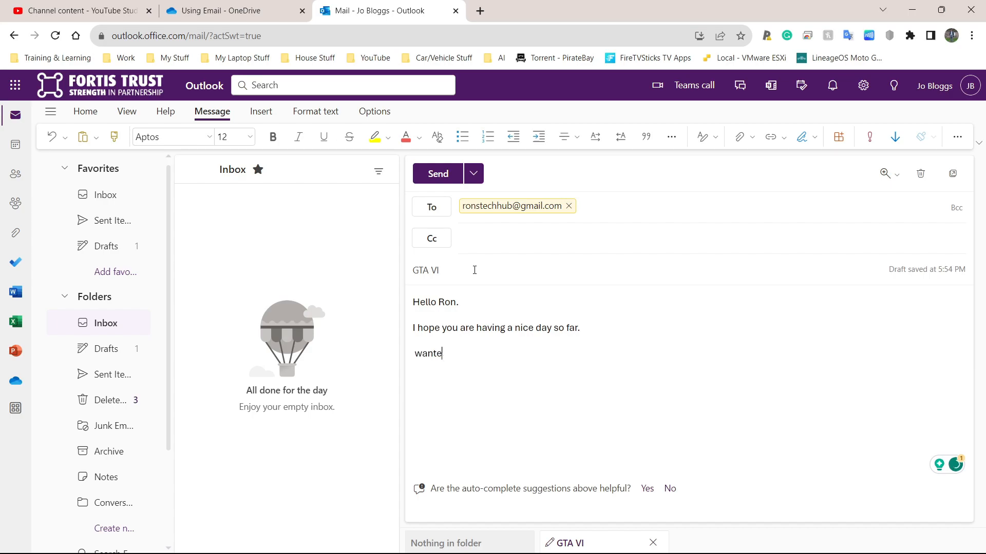
type("nted to have a chat with you about the new GTA gam")
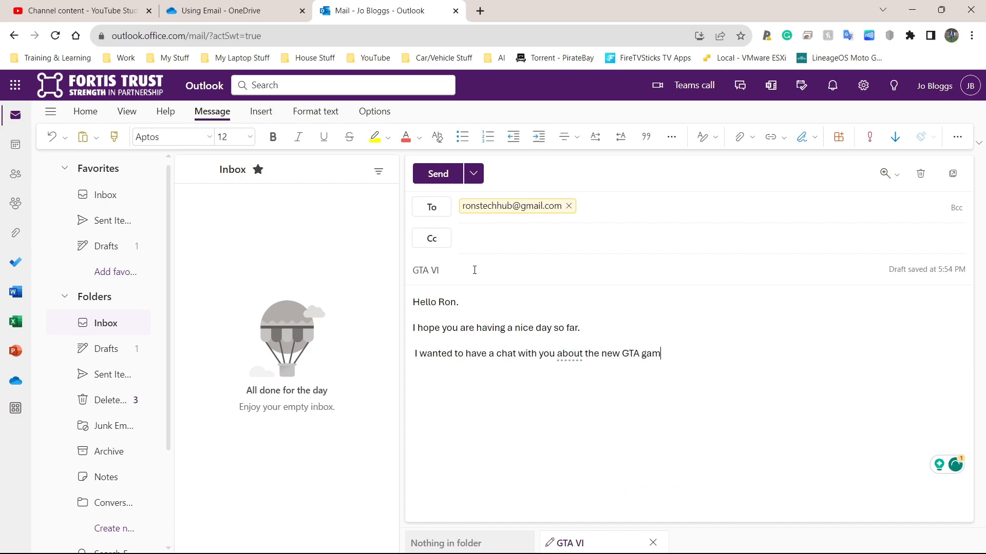
type("ing which should be coming out in a couple of years, GTA VI. ")
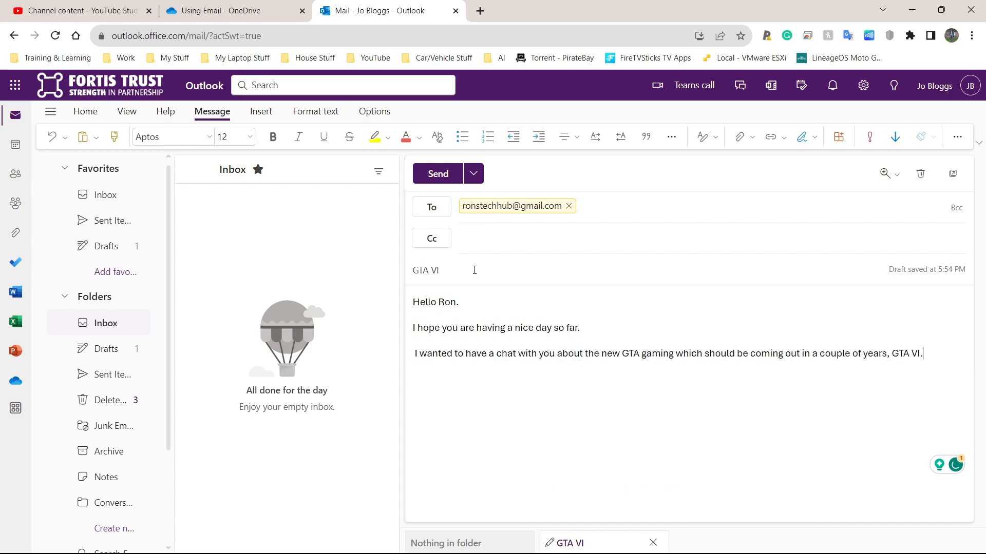
type("Here are some of the features I")
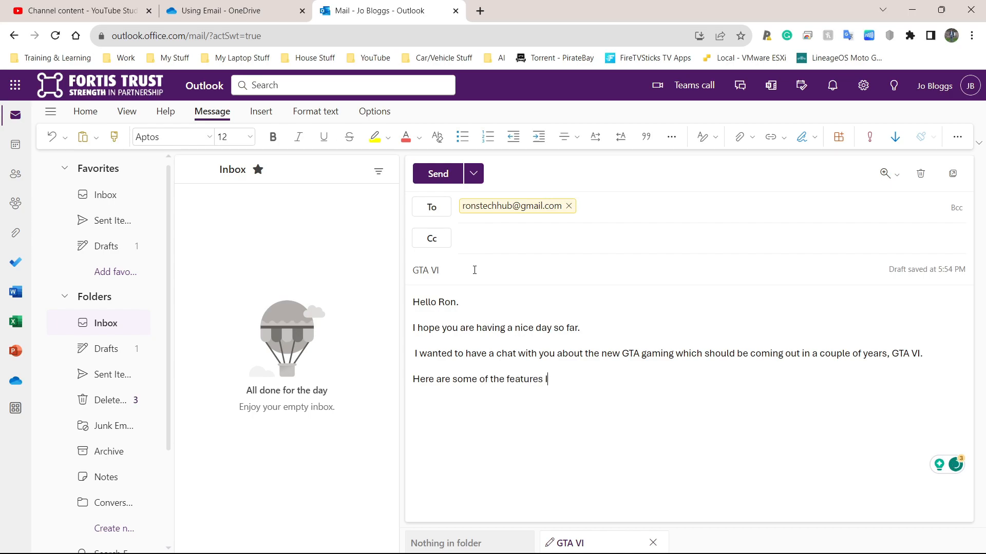
type(" would like the game to have:")
- Start the numbered list with 'Cross play support' (spelling-corrected) and 'Modding.'
key("Return")
type("1) ")
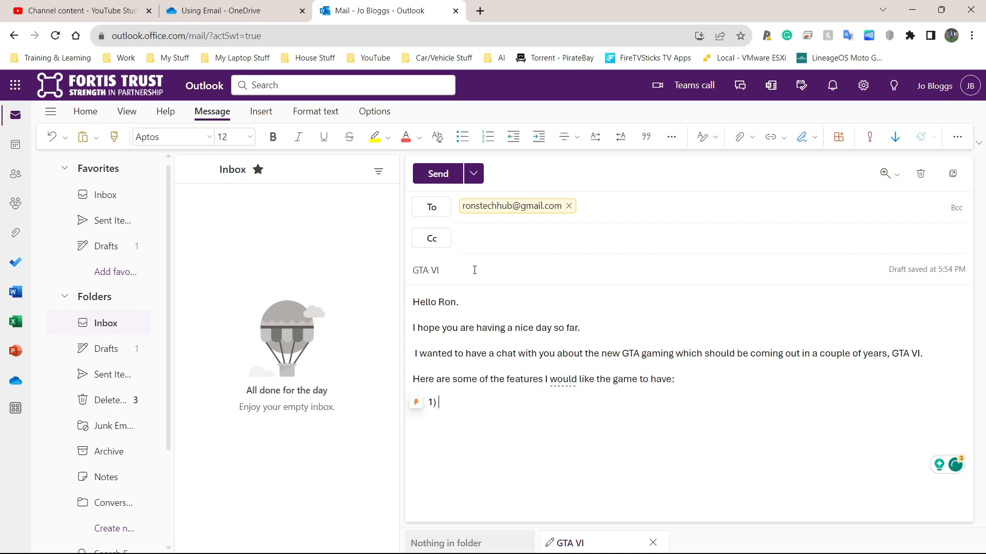
type("Crossplay support.")
left_click(460, 403)
left_click(462, 446)
left_click(537, 403)
key("Return")
type("Modding.")
- Add list items 'Play own music in the game (Spotify or YouTube Music)', 'Car Modification', 'More Street Races', then end the list
key("Return")
type("Play w")
key("BackSpace")
type("own music in ")
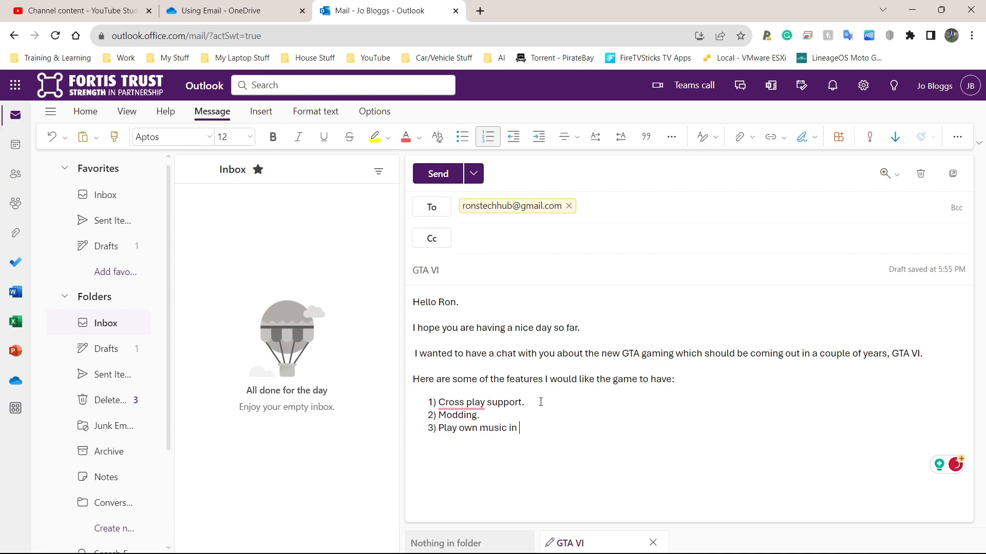
type("the game (Spotify or YouTube Music) 4) ")
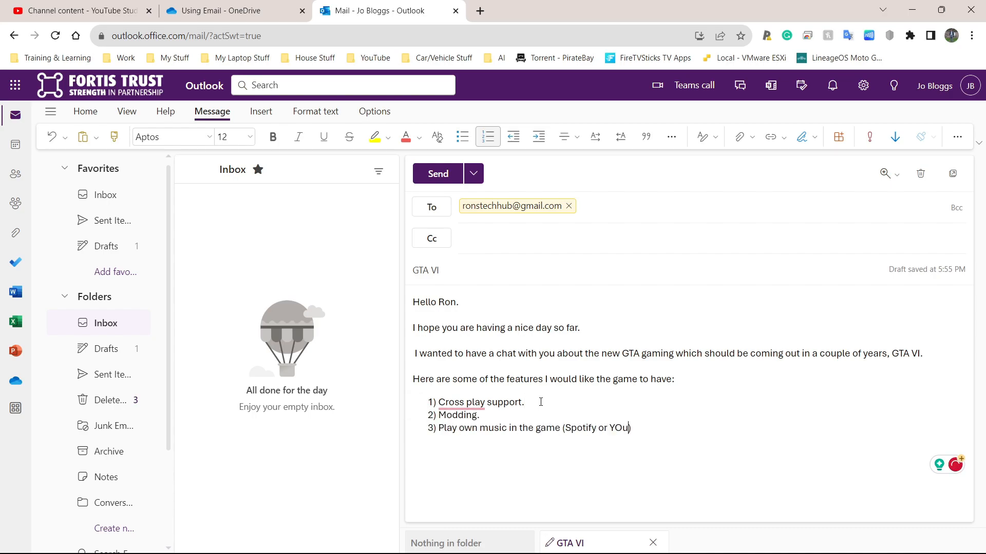
type("Car Modification")
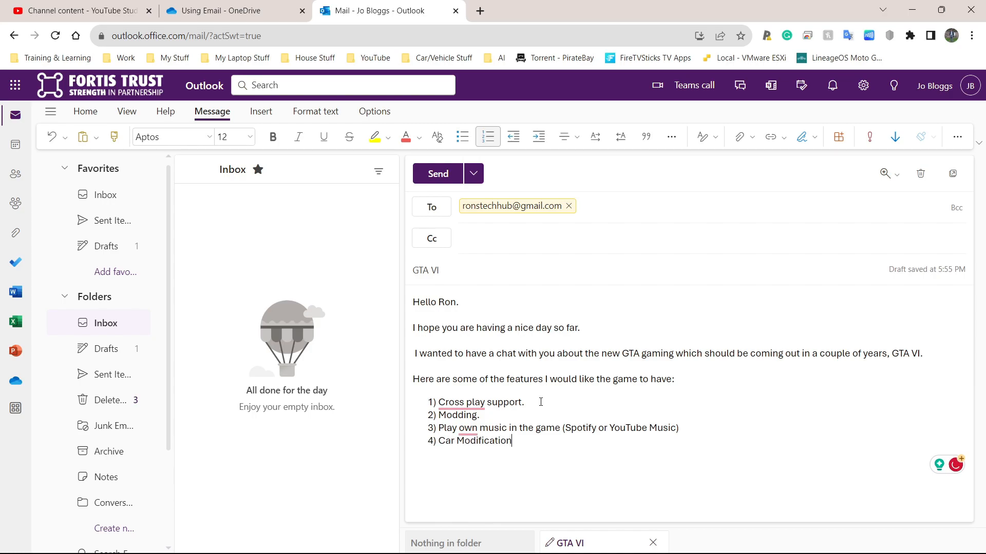
key("Return")
type("More Street Races")
key("Return")
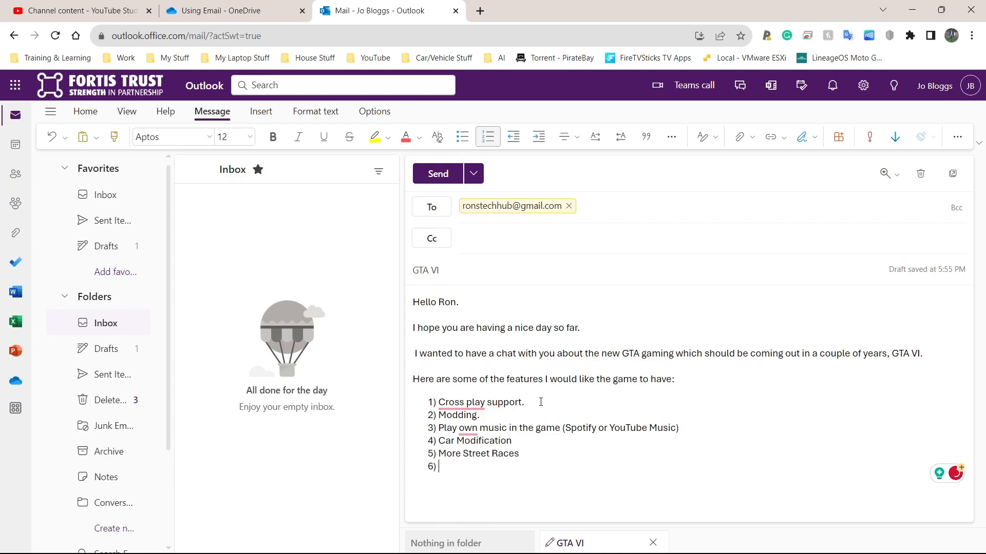
key("Return")
key("Return")
- Add the questions 'What do you think of these?' and the desired-features question, then the 'Kind Regards,' sign-off with the sender's name
type("What do you think of these?")
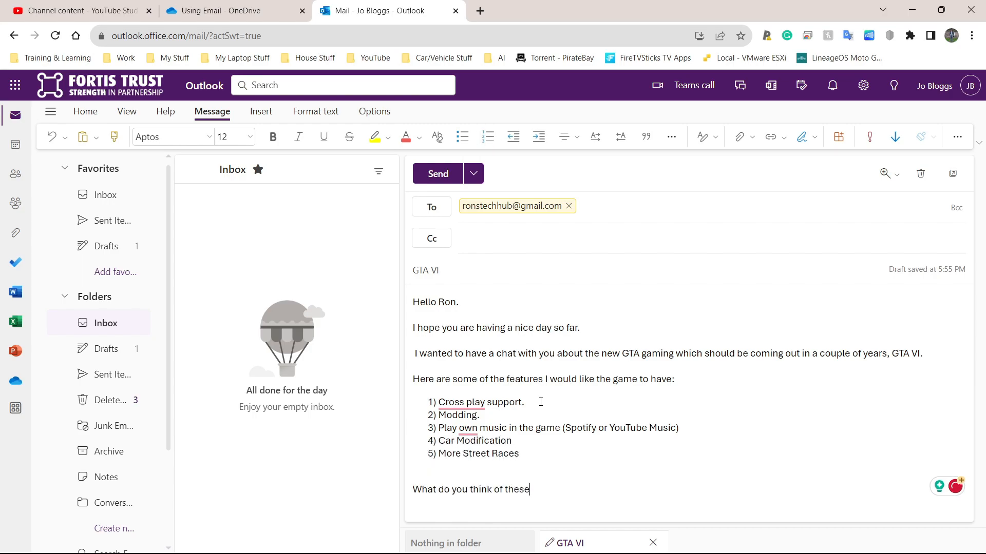
key("Return")
type("Do you have any features that you would like to see int he game?")
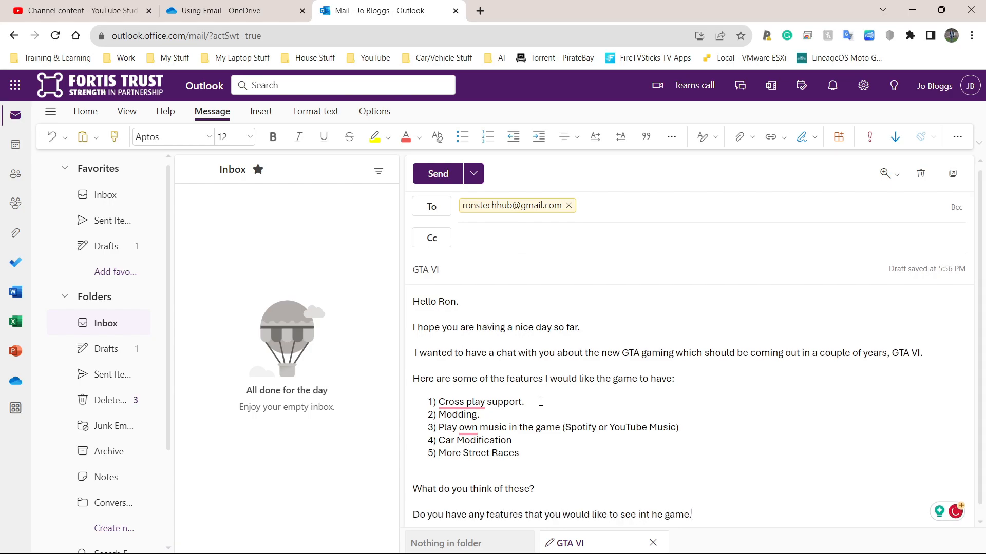
key("Return")
type("Kind Regards,")
key("Return")
type("Mr. KingBoss.")
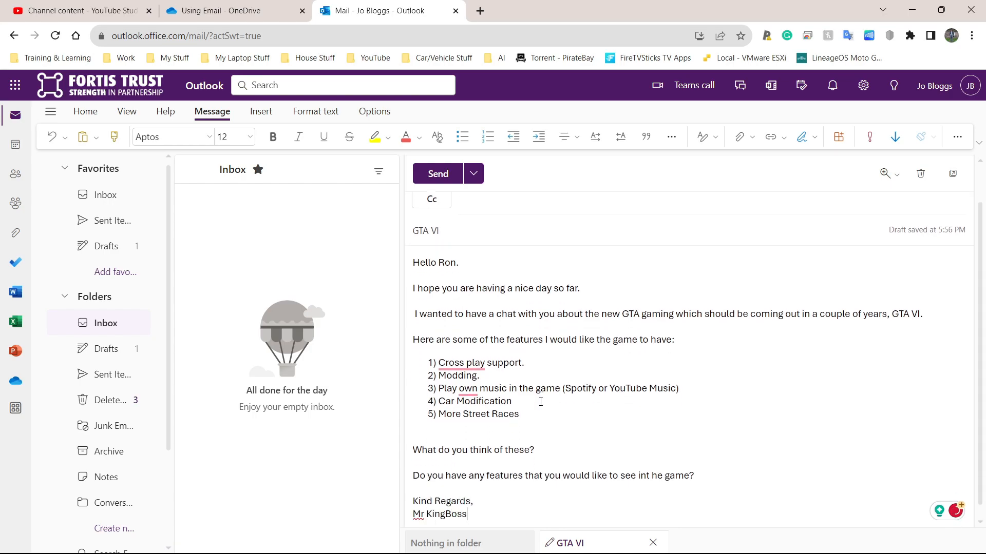
- Remove a stray leading space and correct 'int he' to 'in the'
left_click(416, 314)
key("BackSpace")
mouse_move(651, 474)
left_click(659, 432)
right_click(660, 434)
left_click(605, 430)
scroll(544, 364, "down", 1)
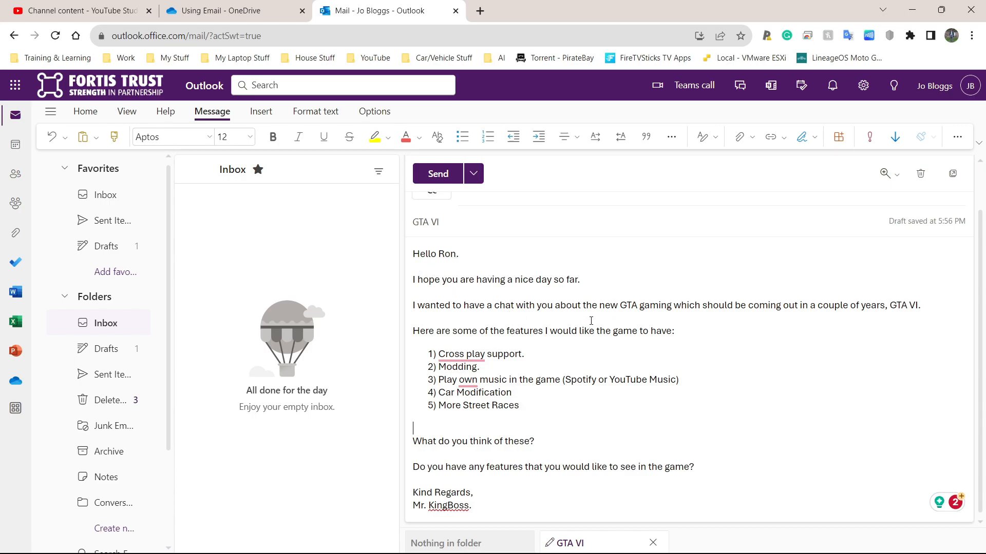
- Bold the word GTA in the intro paragraph, then undo that formatting
left_click_drag(620, 306, 638, 308)
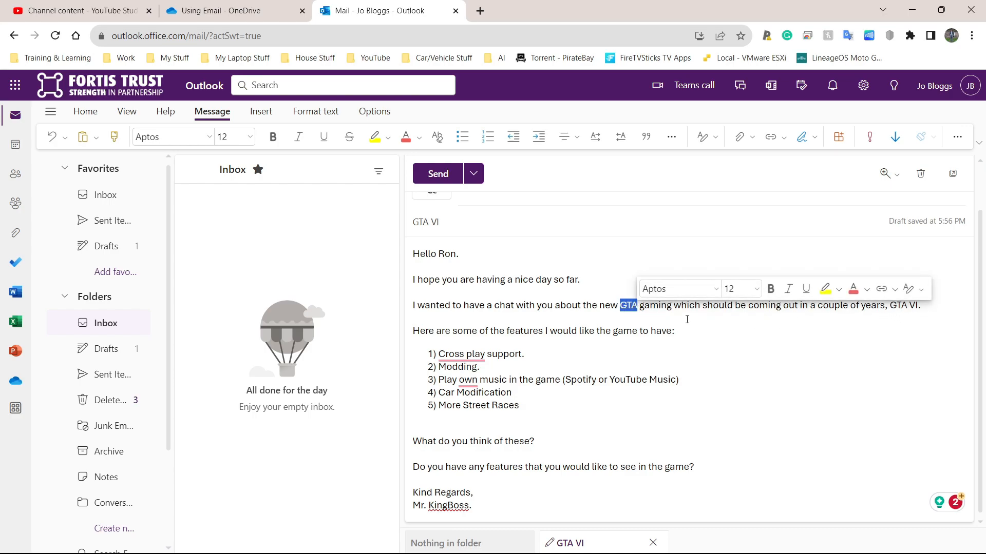
left_click(770, 288)
left_click(720, 328)
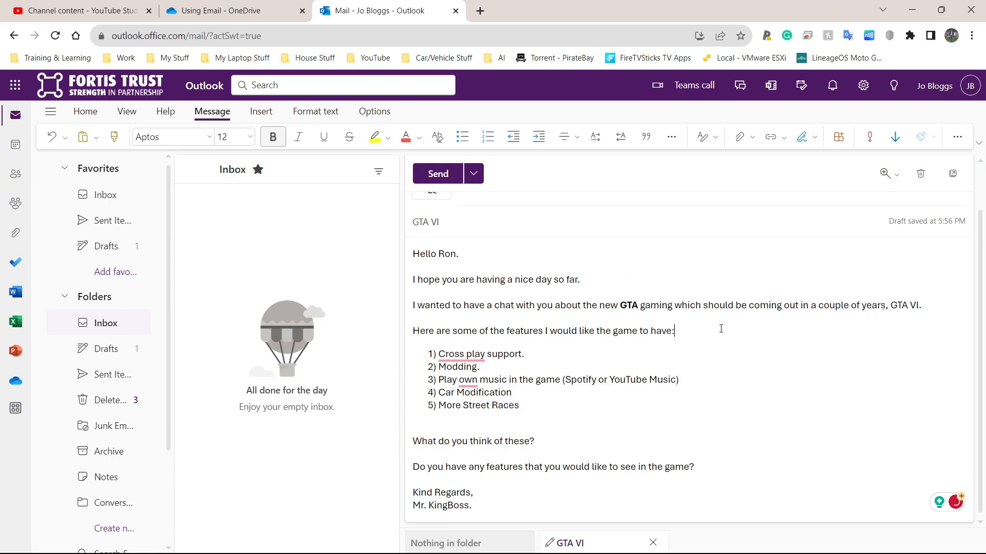
left_click_drag(893, 306, 920, 307)
left_click(891, 306)
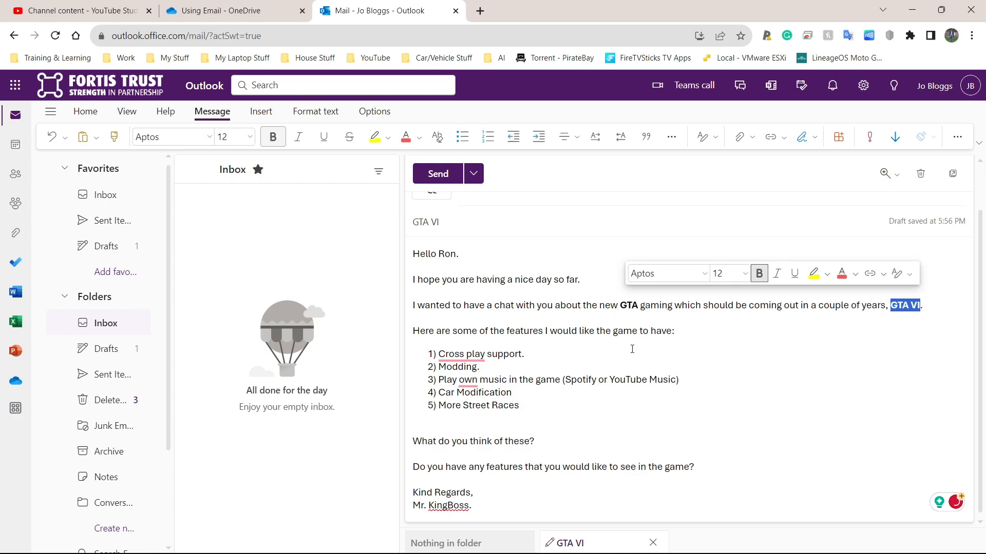
left_click(479, 367)
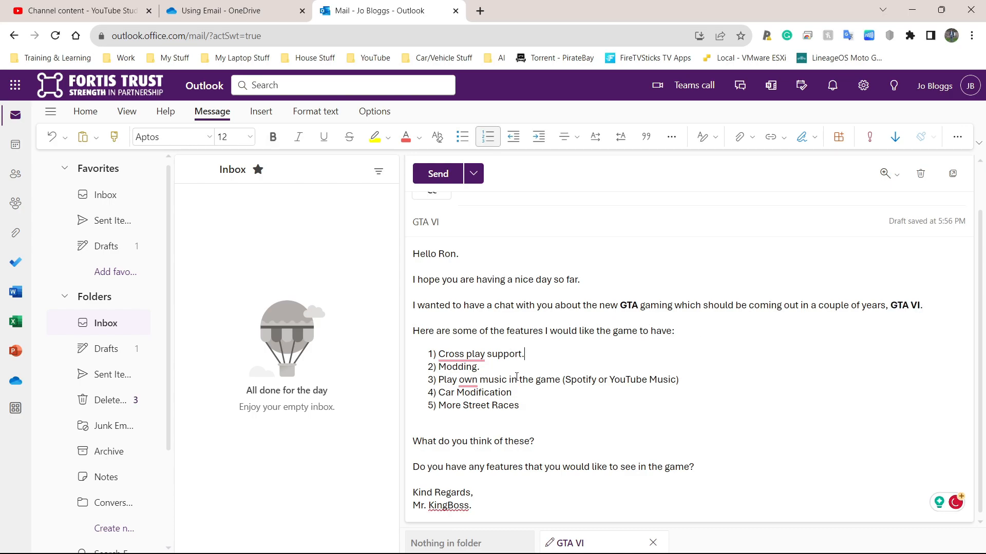
key("ctrl+z")
key("ctrl+z")
left_click(593, 347)
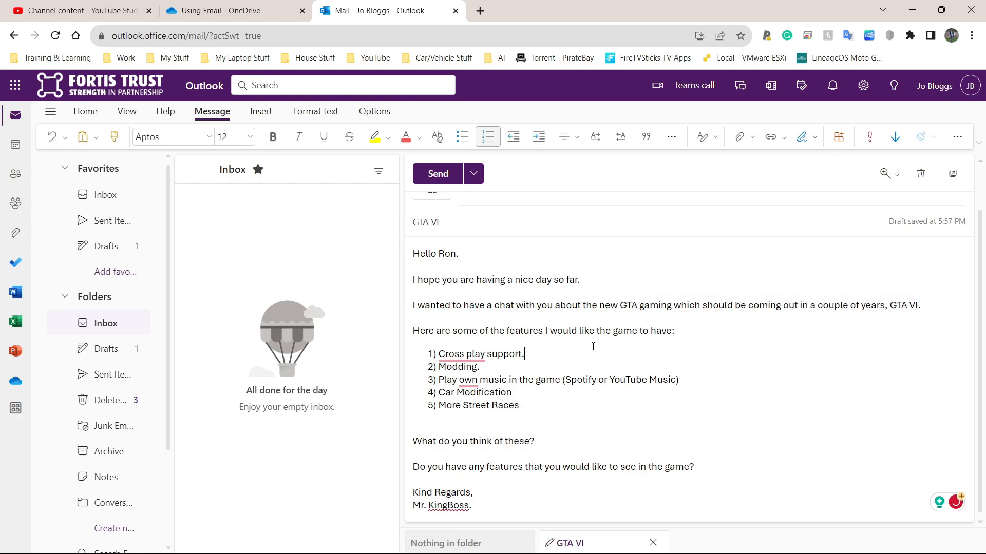
- Reapply bold to GTA, then bold 'GTA VI' at the end of the intro line
double_click(627, 306)
left_click(627, 358)
left_click_drag(621, 305, 637, 310)
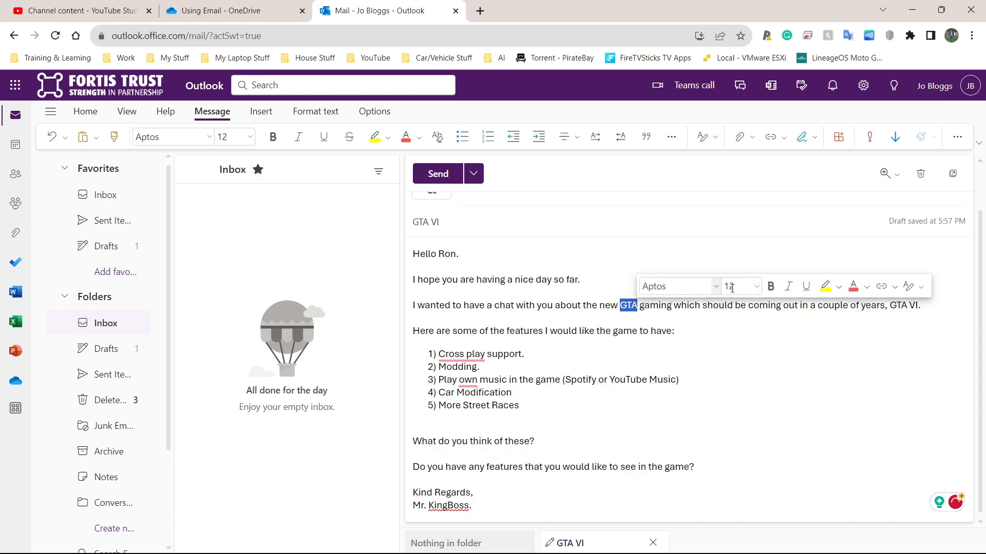
left_click(771, 290)
left_click(870, 307)
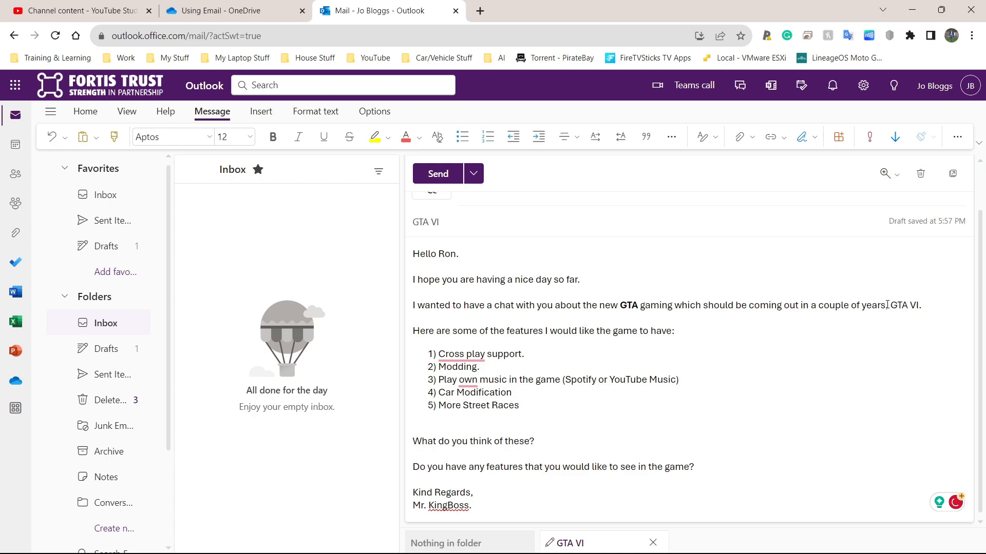
left_click_drag(893, 307, 919, 307)
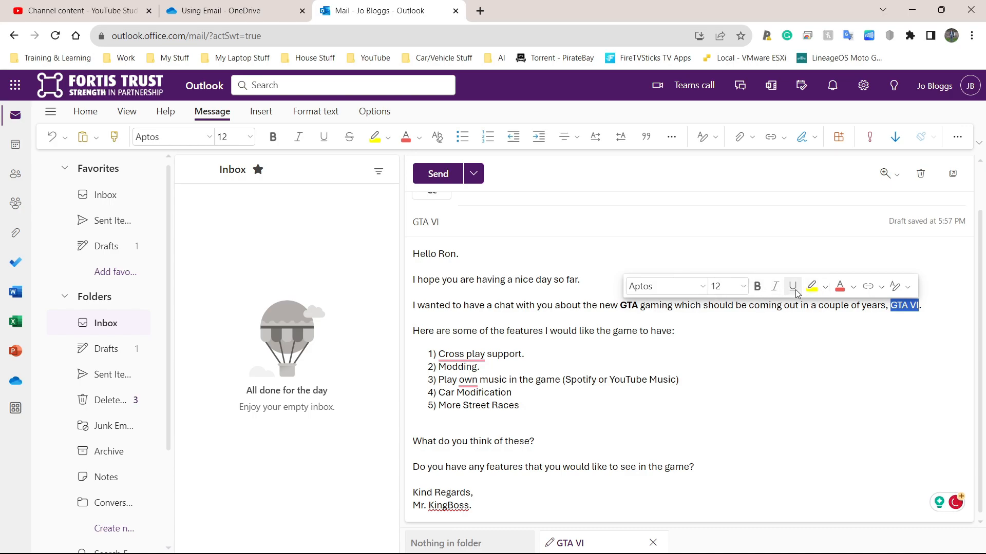
left_click(757, 287)
left_click(709, 324)
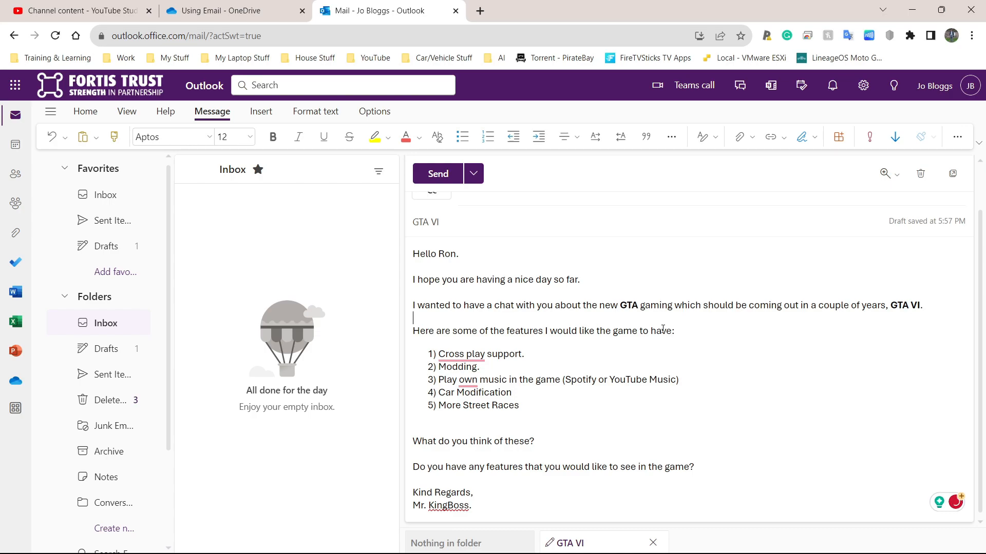
- Colour the word Spotify green in the third list item
left_click_drag(524, 358, 438, 355)
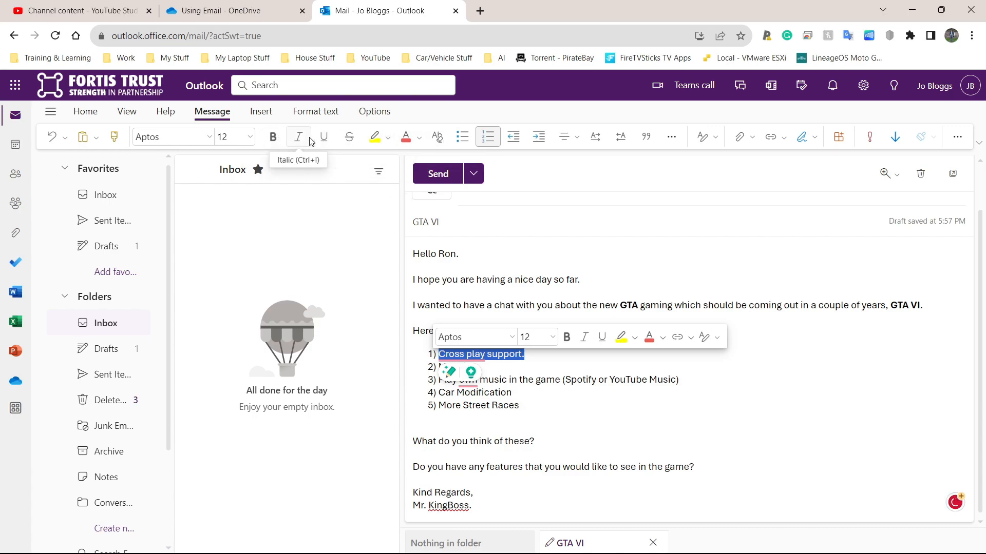
left_click_drag(598, 380, 565, 380)
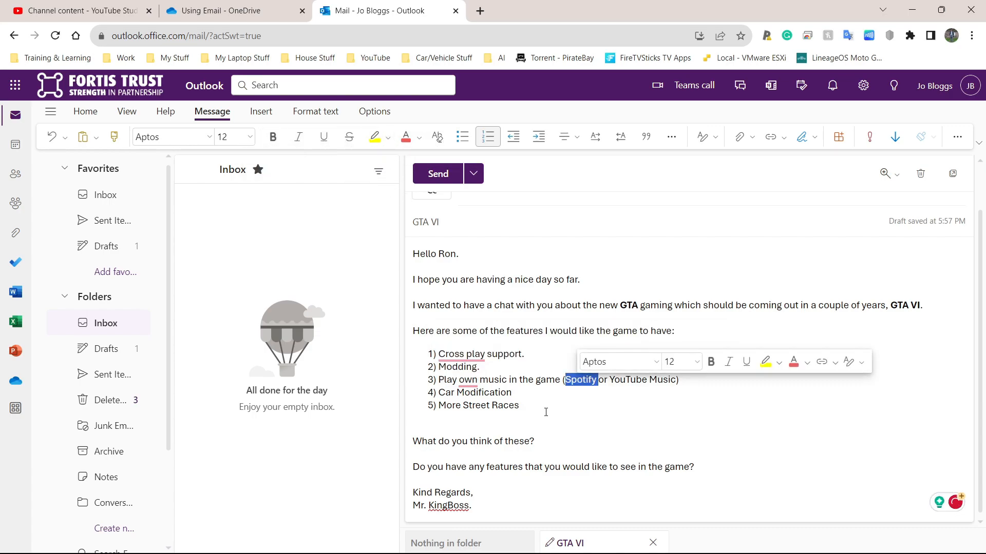
key("shift+Left")
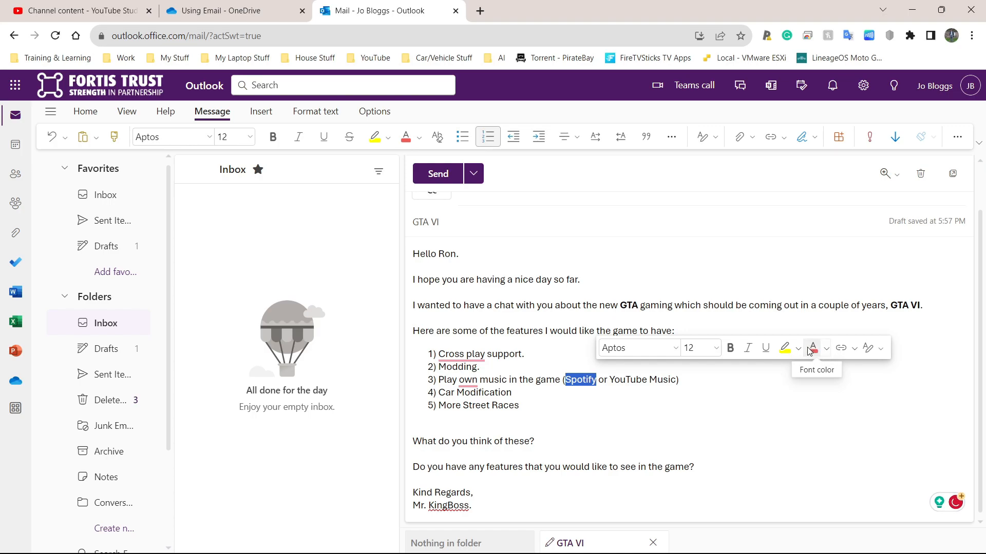
left_click(619, 380)
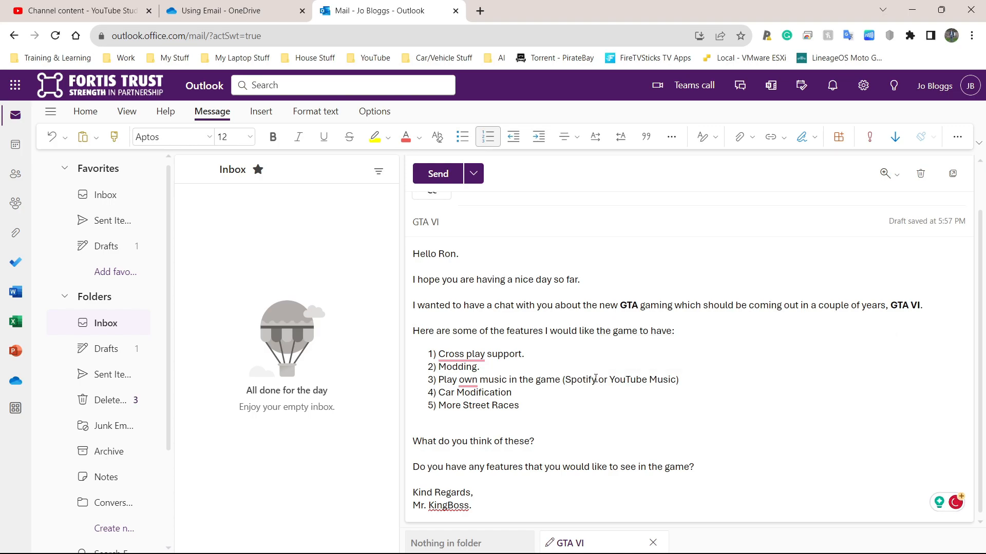
double_click(595, 379)
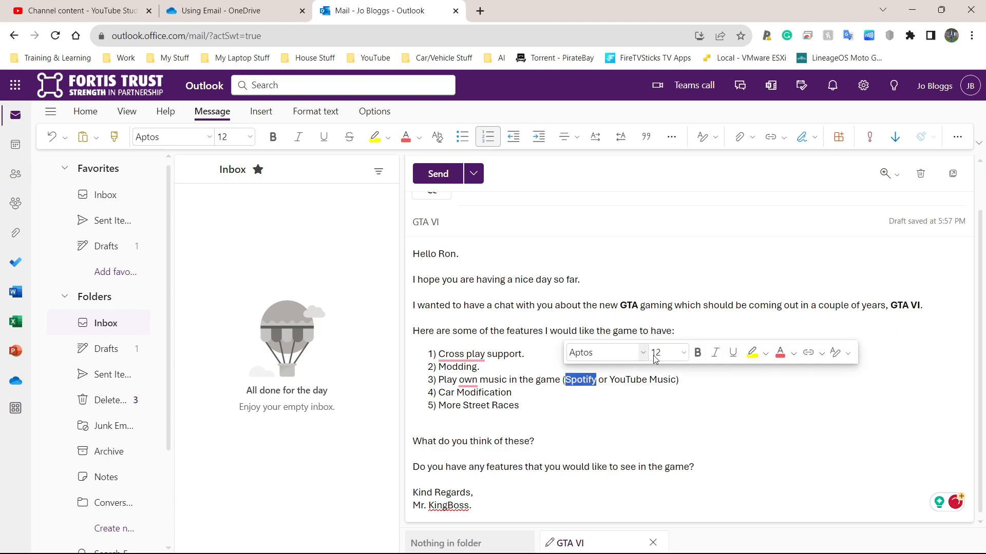
left_click(795, 358)
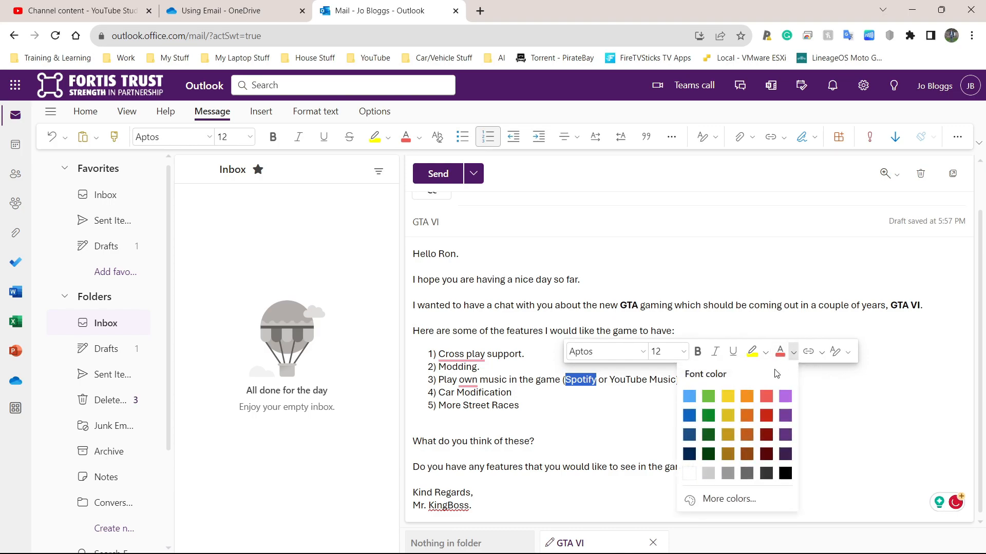
left_click(707, 395)
left_click(634, 393)
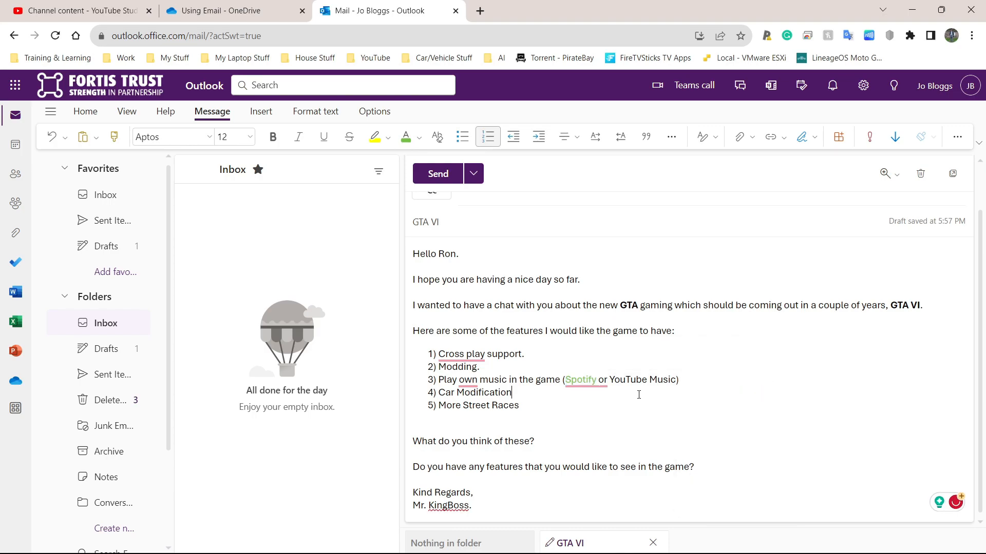
- Colour 'YouTube Music' light red using the ribbon's Font color palette
left_click_drag(610, 379, 676, 380)
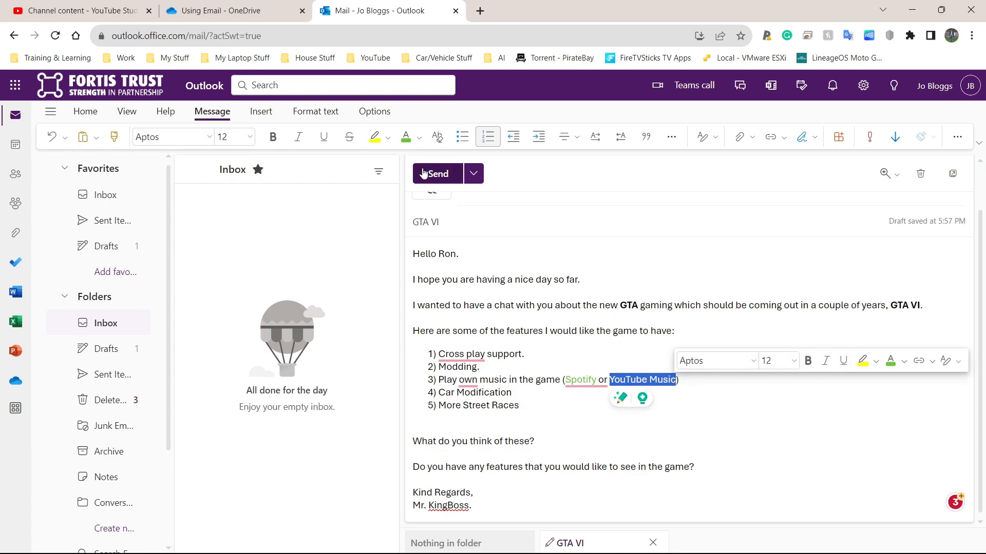
left_click(419, 137)
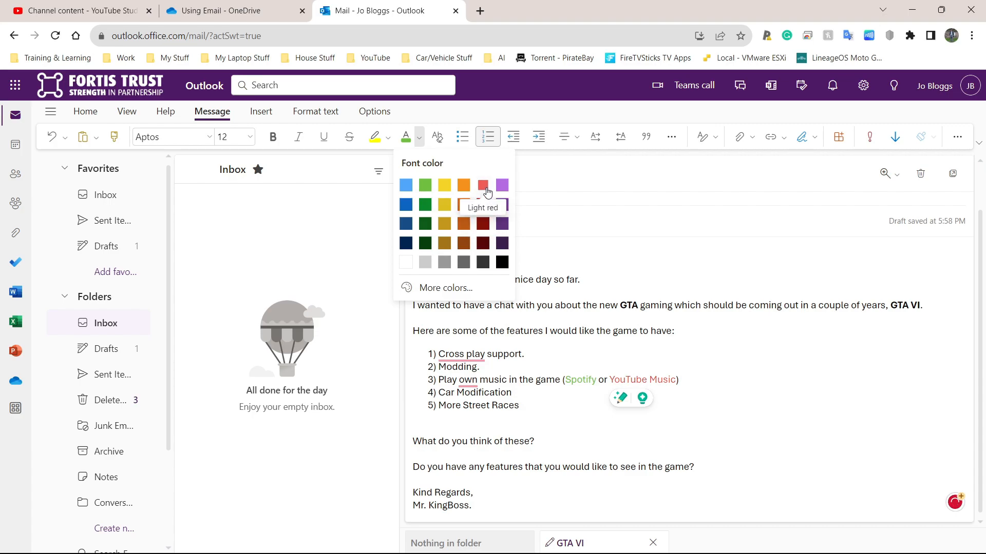
left_click(485, 204)
mouse_move(571, 332)
left_click(680, 331)
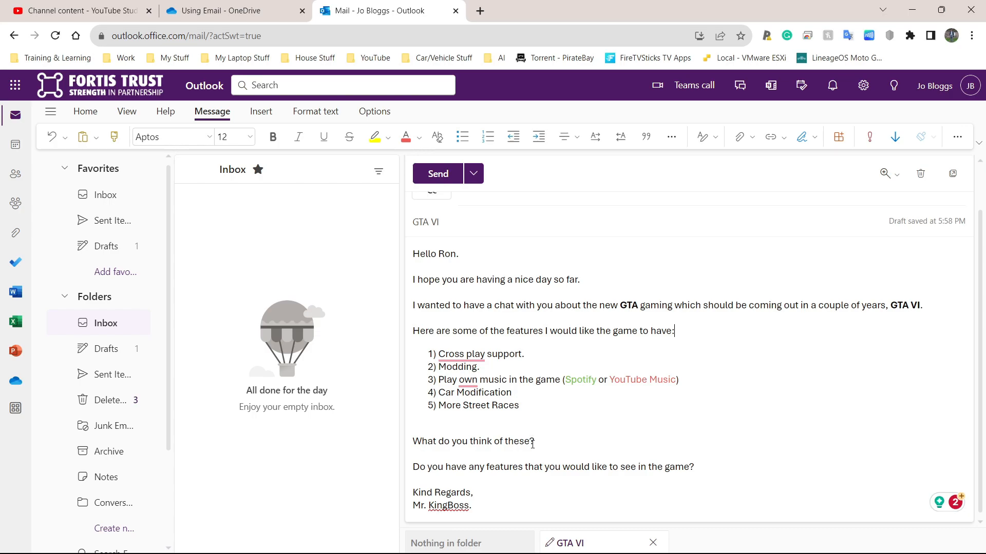
- Italicise the question 'What do you think of these?'
left_click_drag(535, 441, 413, 443)
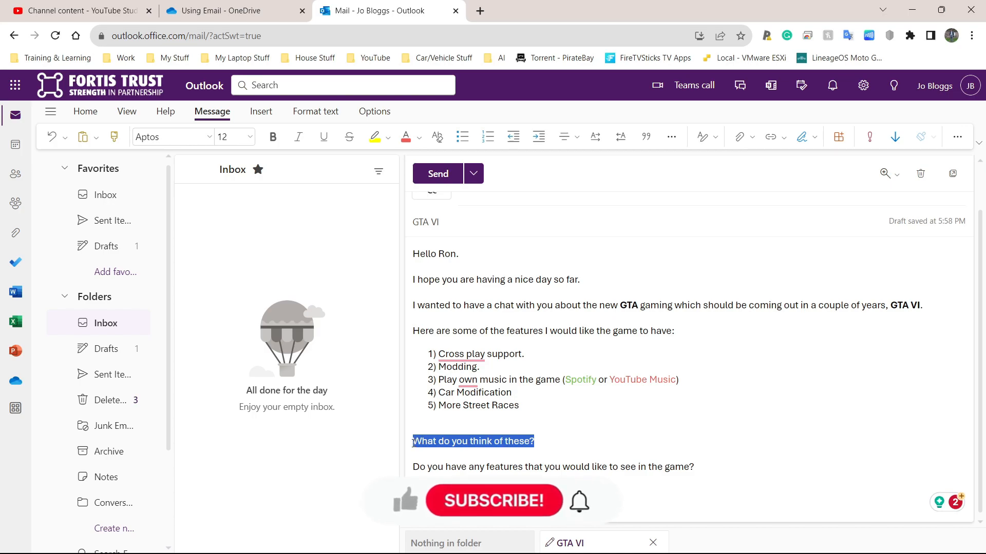
left_click(299, 138)
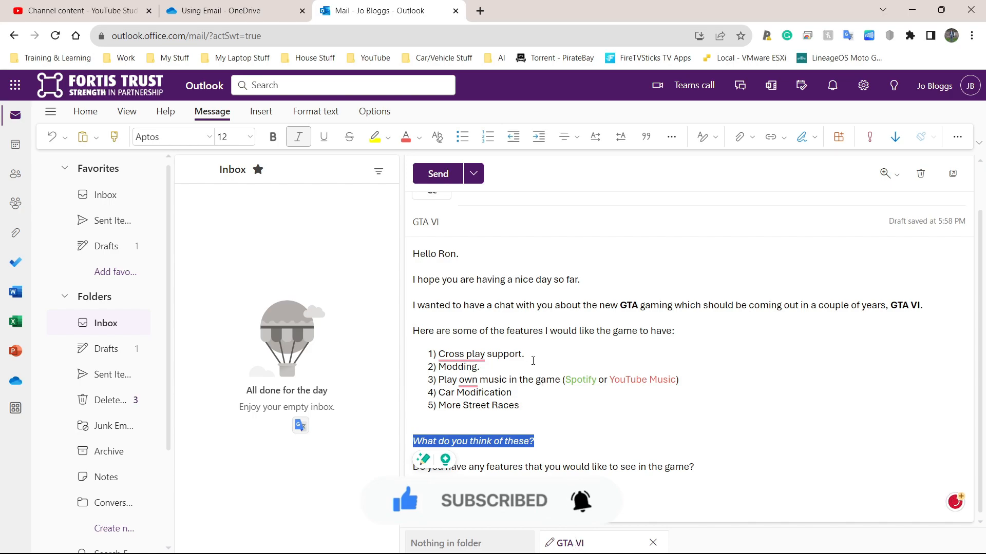
left_click(700, 447)
- Underline the question asking which features the recipient would like to see
left_click_drag(695, 467, 496, 461)
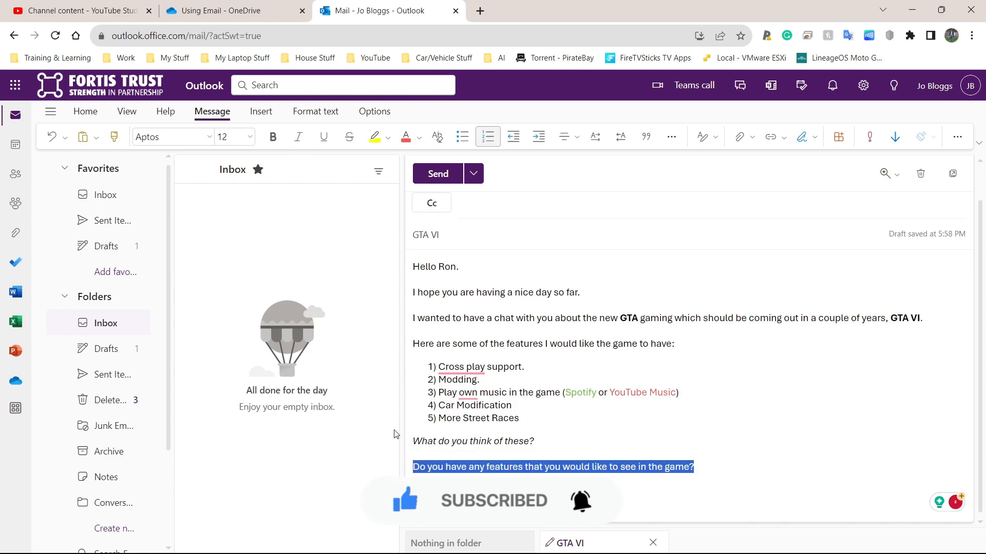
left_click(326, 140)
left_click(561, 437)
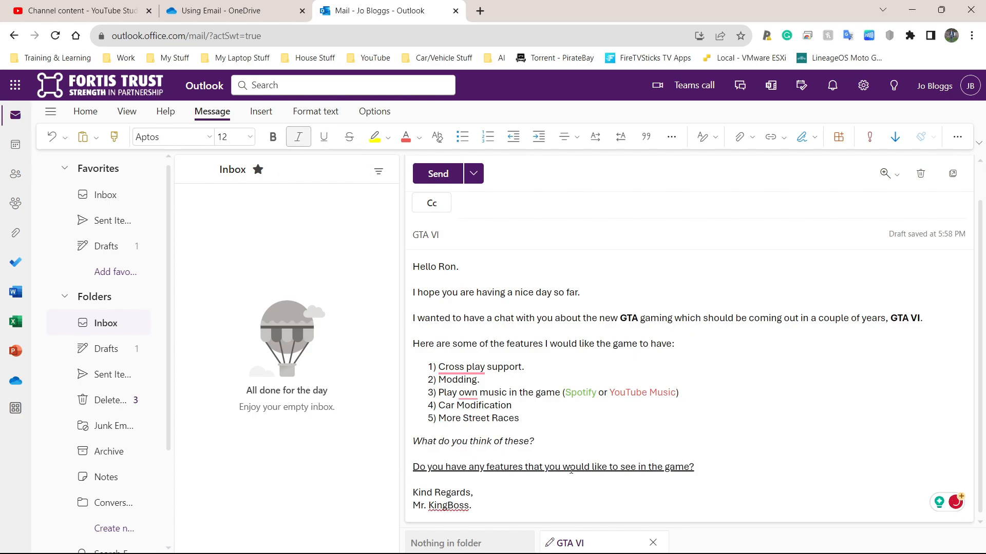
left_click(569, 425)
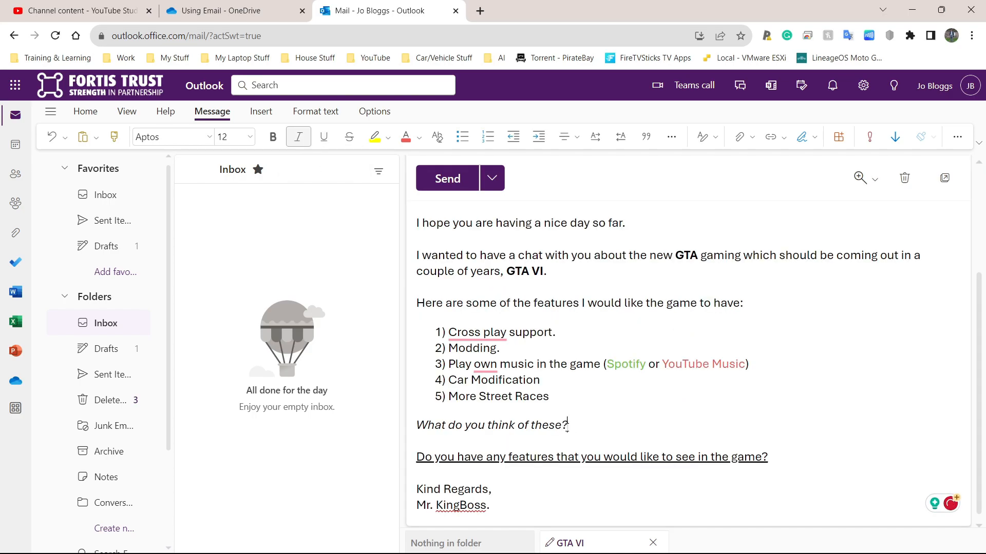
left_click_drag(567, 426, 415, 426)
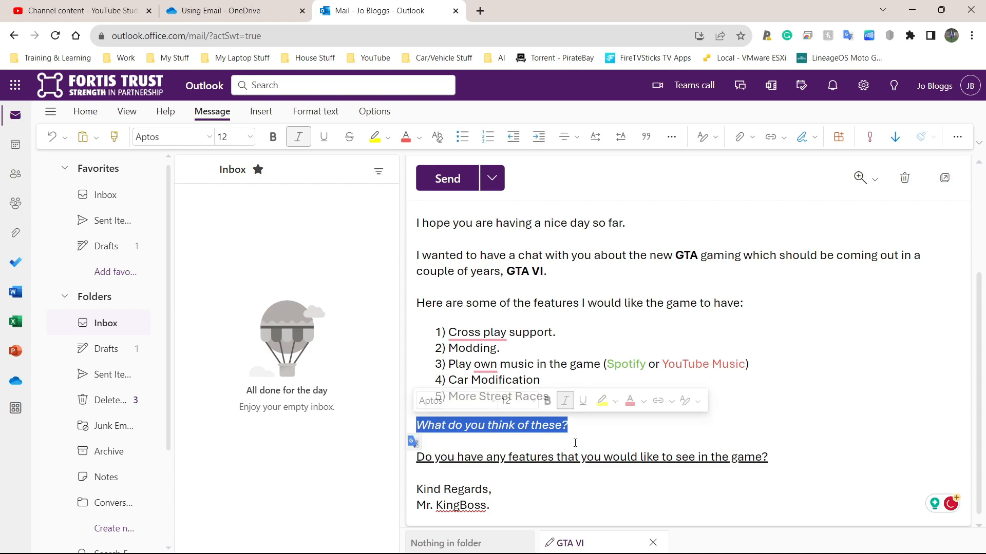
left_click(731, 460)
right_click(686, 450)
left_click(568, 425)
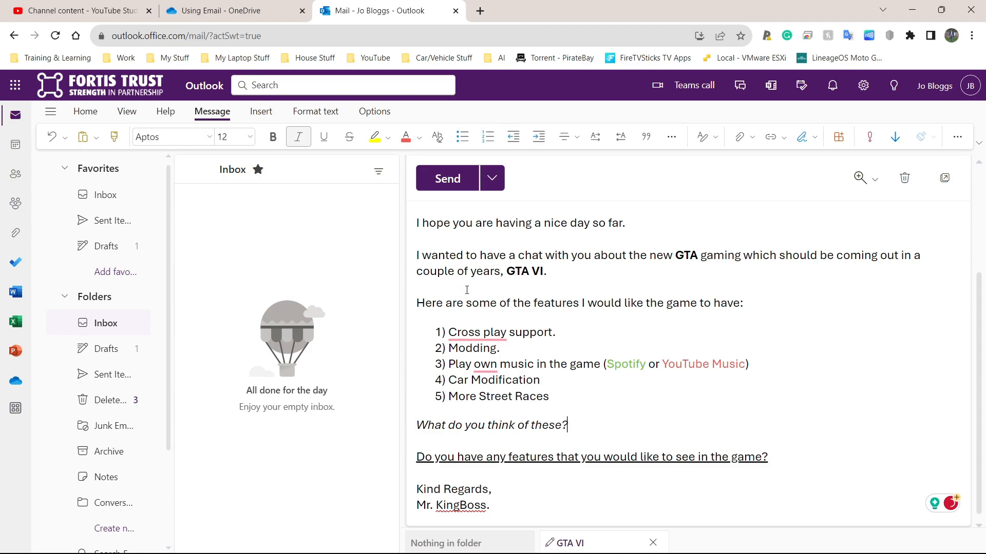
scroll(478, 308, "up", 5)
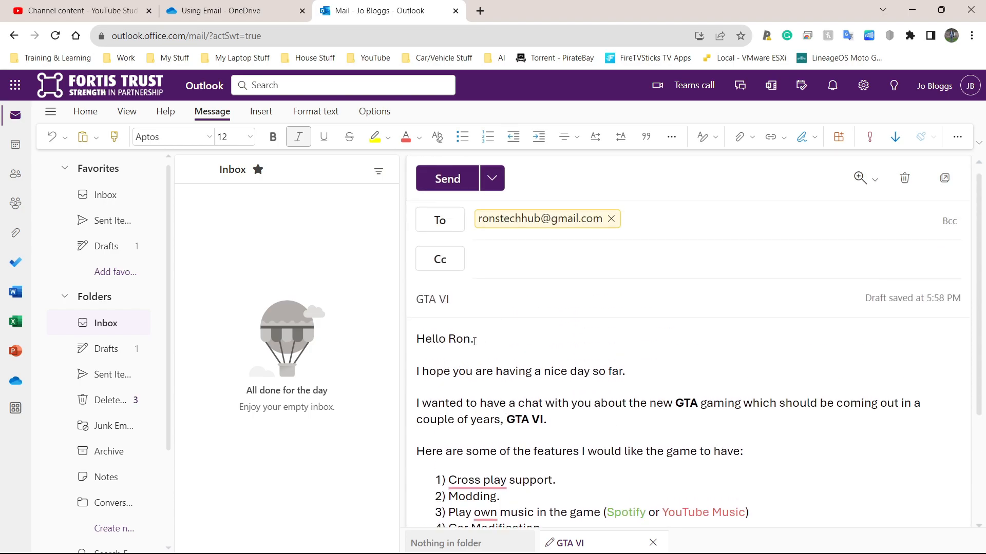
- Apply a yellow text highlight to the opening greeting line
scroll(470, 336, "down", 2)
left_click_drag(473, 258, 414, 258)
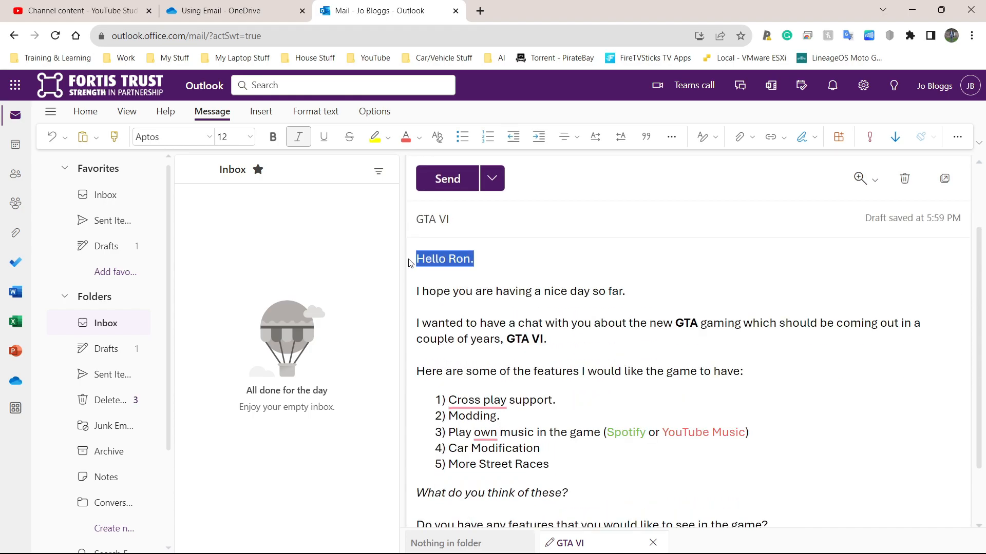
left_click(374, 137)
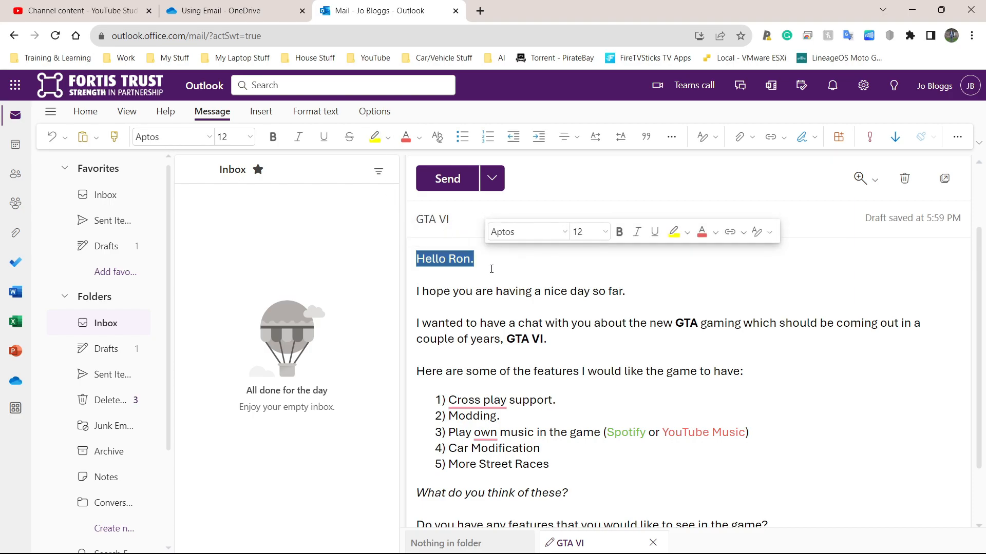
left_click(493, 267)
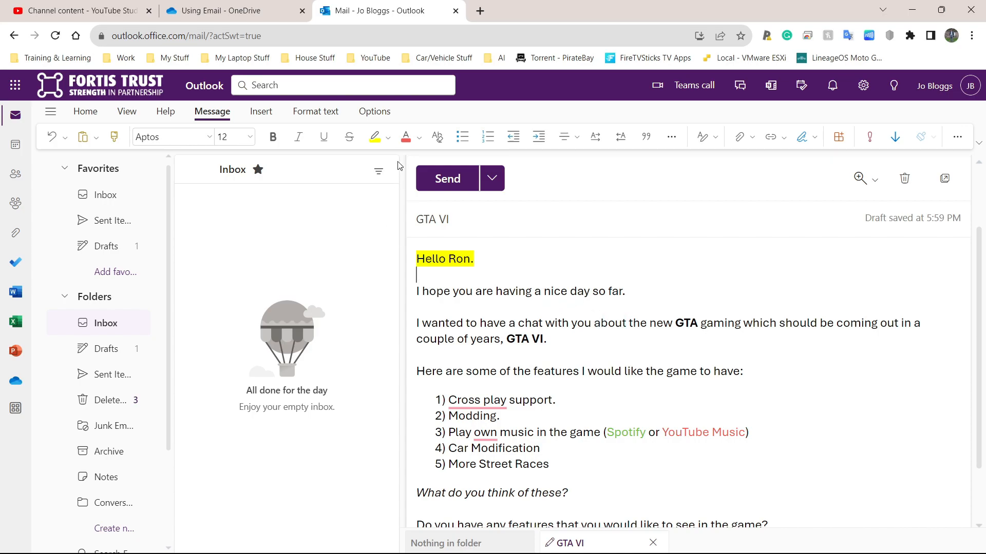
scroll(529, 306, "down", 3)
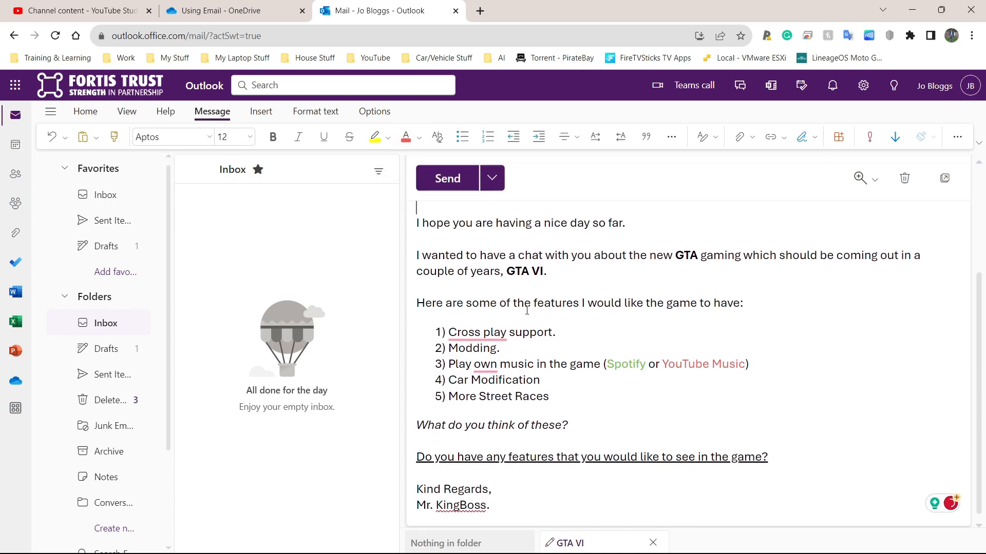
scroll(503, 307, "up", 4)
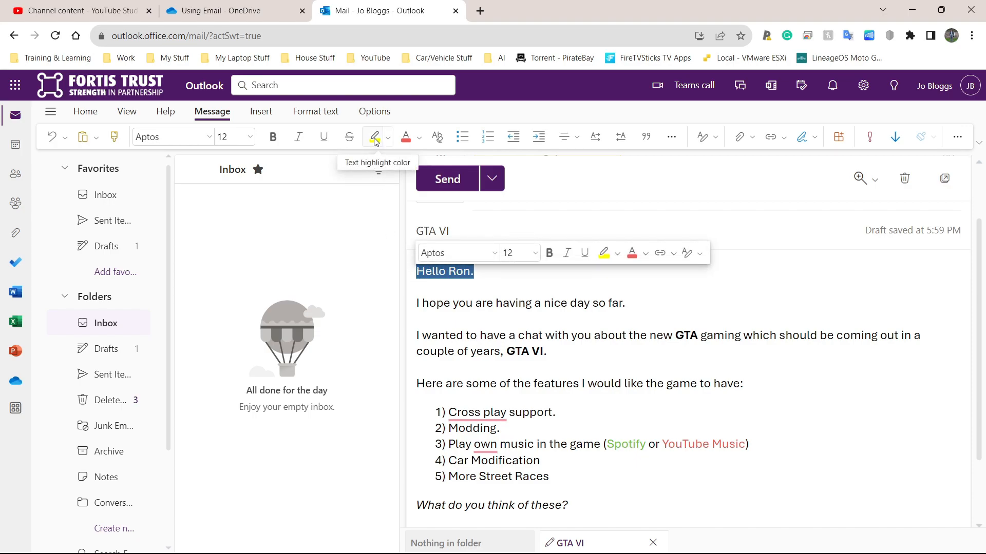
left_click(617, 253)
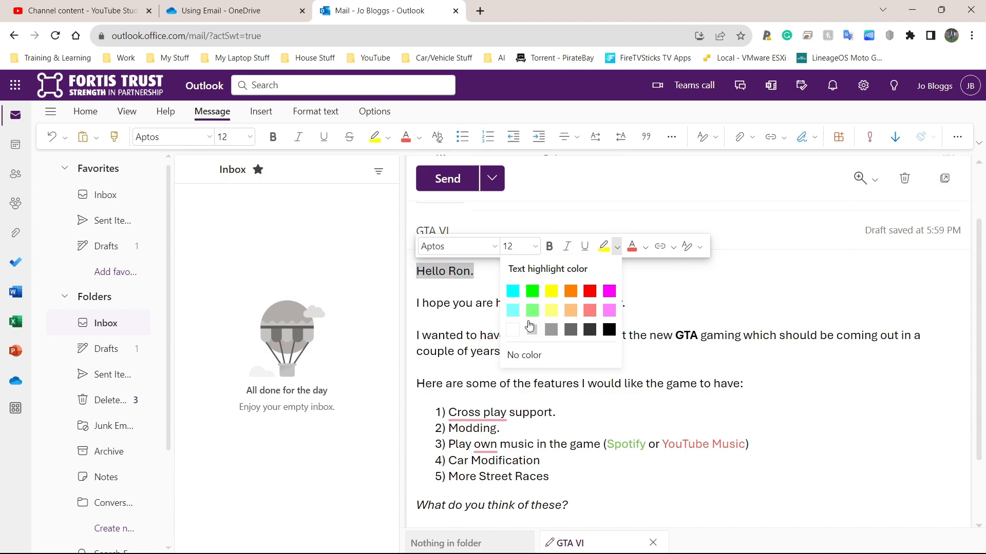
left_click(467, 285)
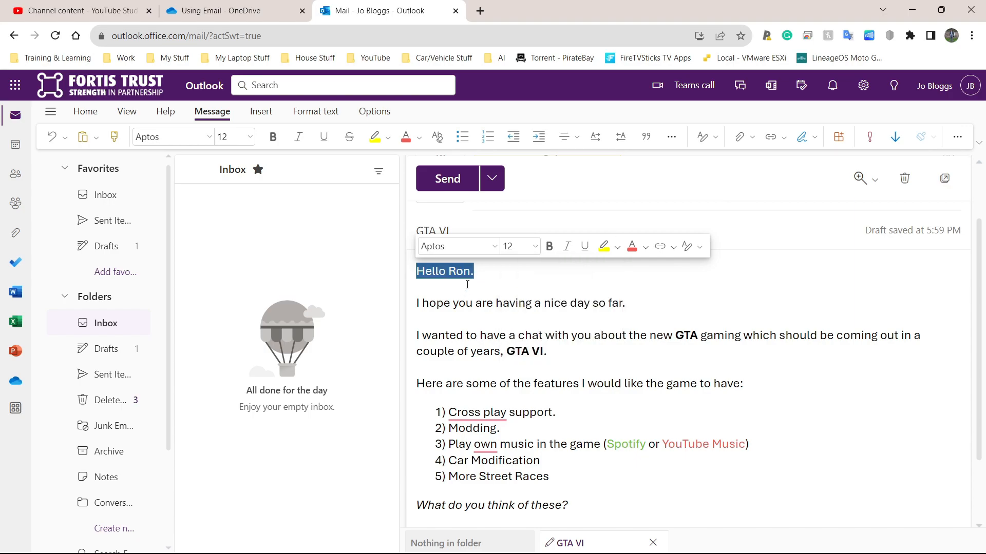
left_click(470, 291)
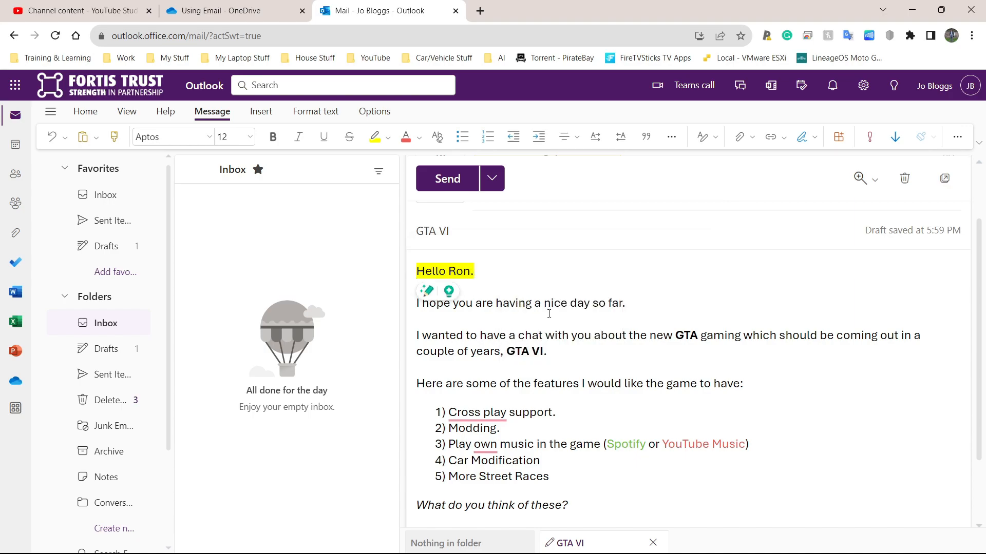
left_click_drag(625, 303, 414, 303)
left_click_drag(549, 353, 416, 337)
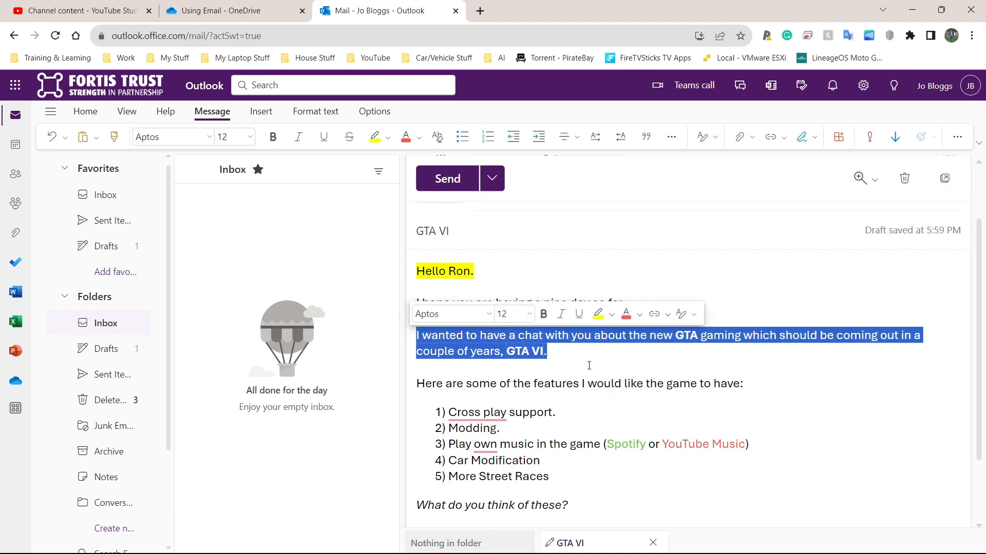
double_click(681, 335)
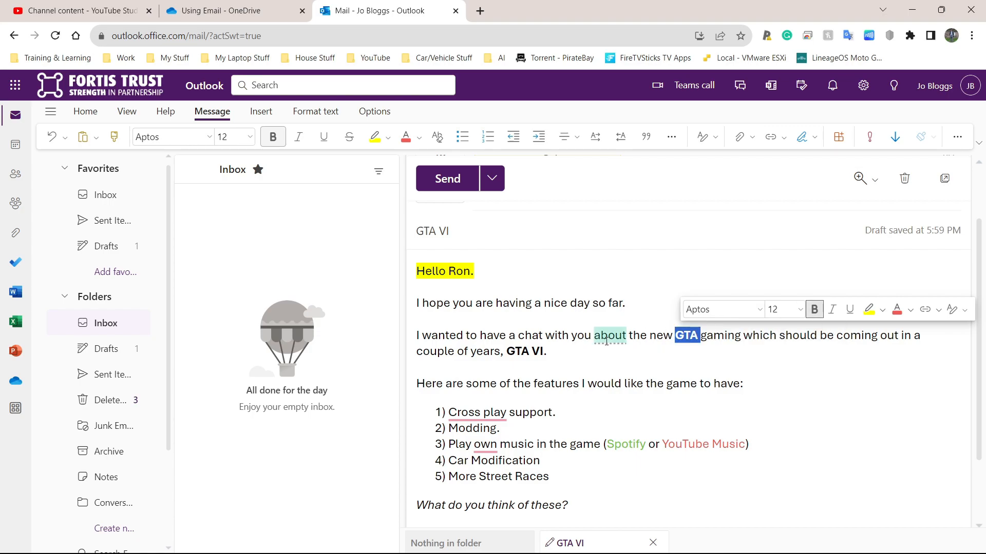
left_click_drag(543, 352, 507, 353)
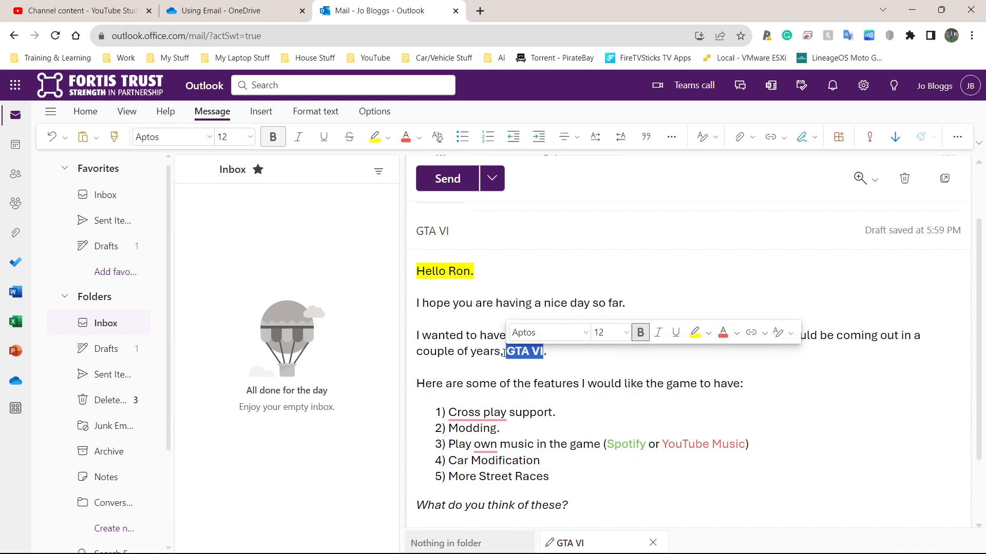
scroll(505, 353, "down", 2)
double_click(626, 364)
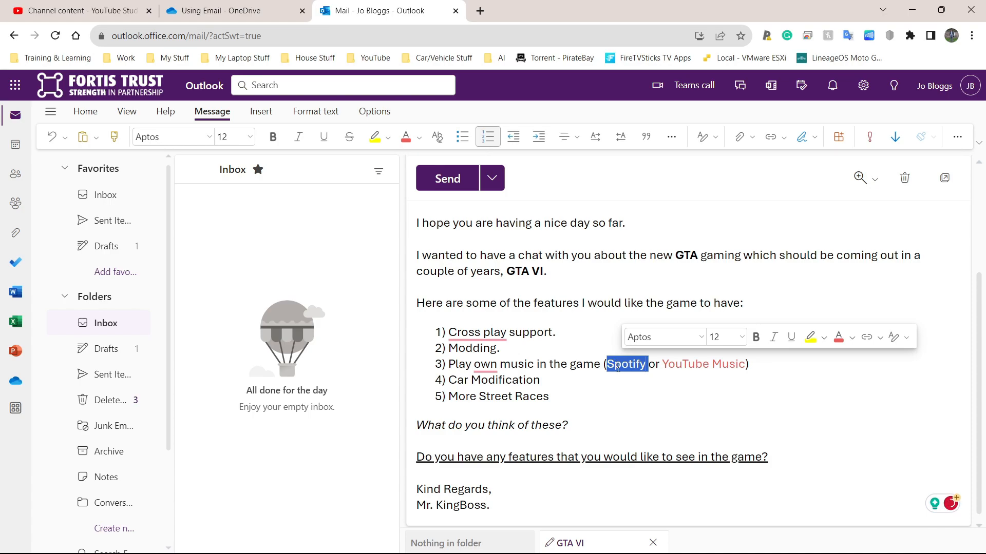
left_click(602, 395)
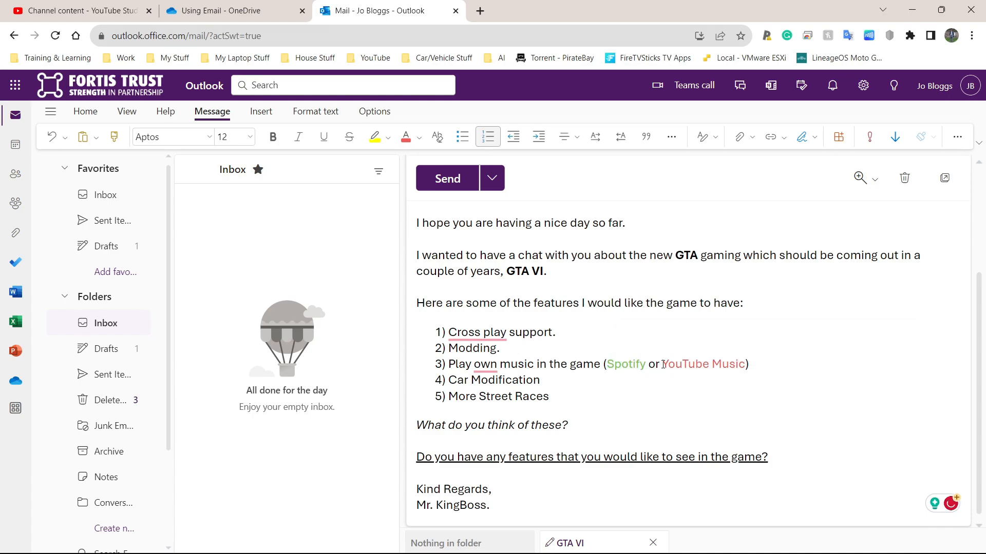
left_click_drag(663, 365, 746, 364)
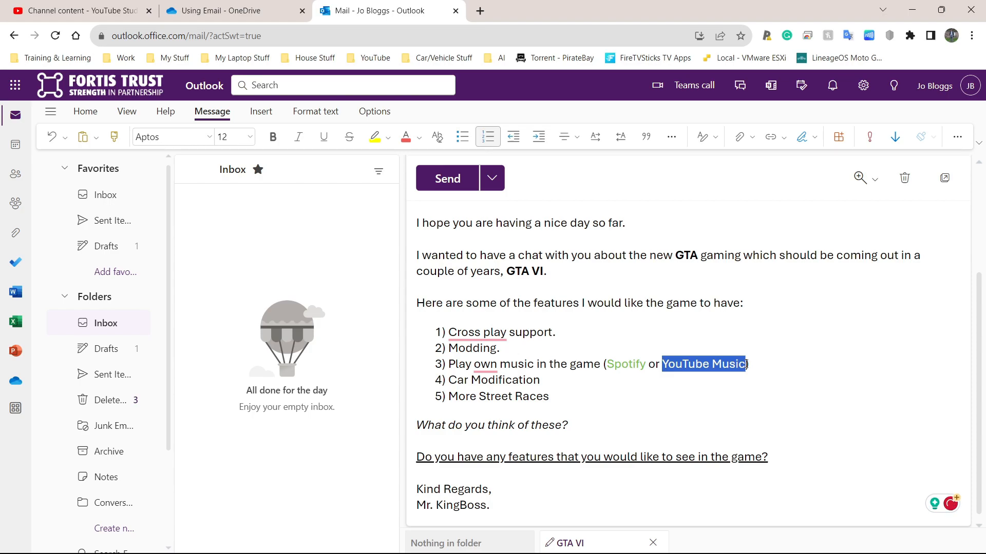
left_click(695, 365)
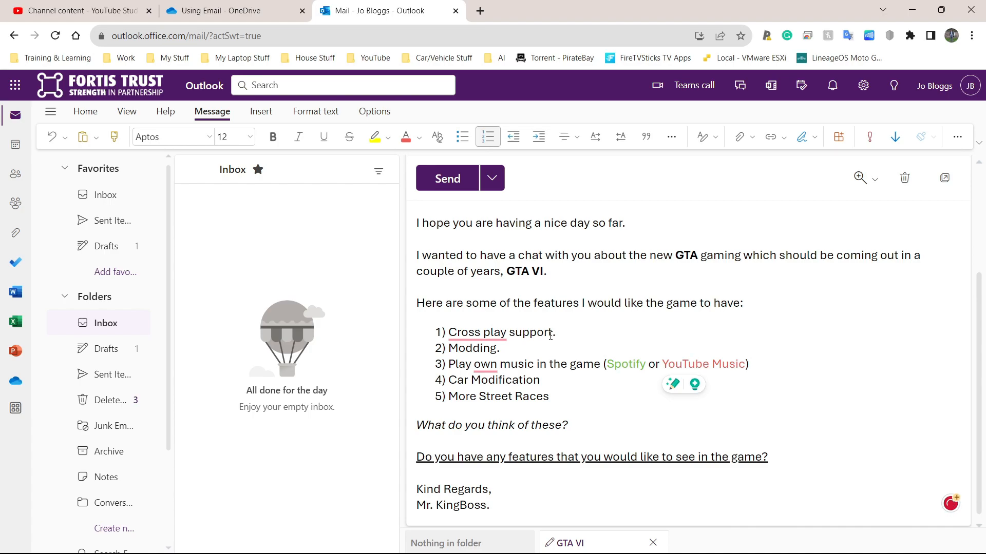
left_click_drag(560, 397, 441, 332)
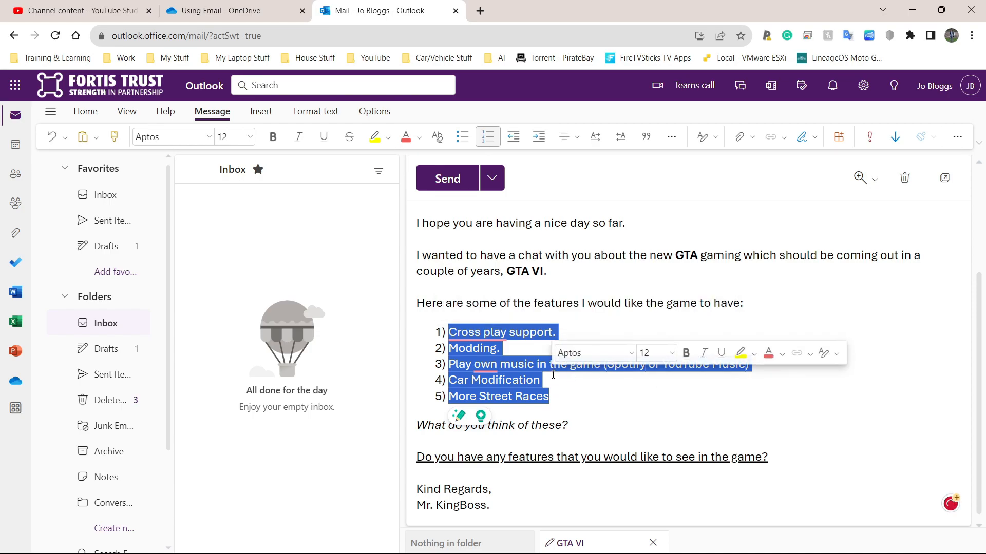
- Add full stops after the '(Spotify or YouTube Music)' item and 'Car Modification'
left_click(753, 360)
left_click(793, 359)
left_click(766, 363)
type(".")
left_click(584, 379)
type("..")
- Reselect the italic question line to check the question formatting
left_click_drag(575, 426, 418, 433)
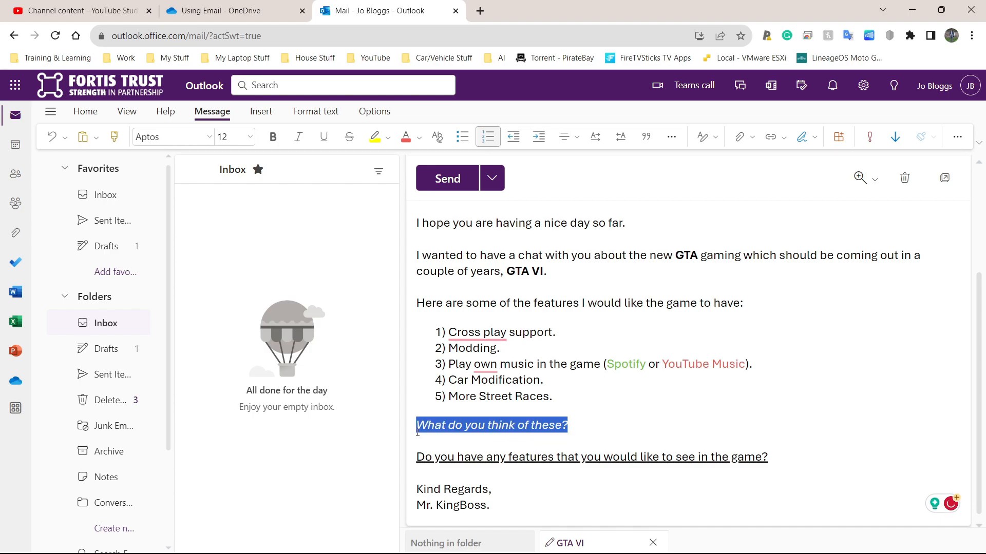
left_click(581, 428)
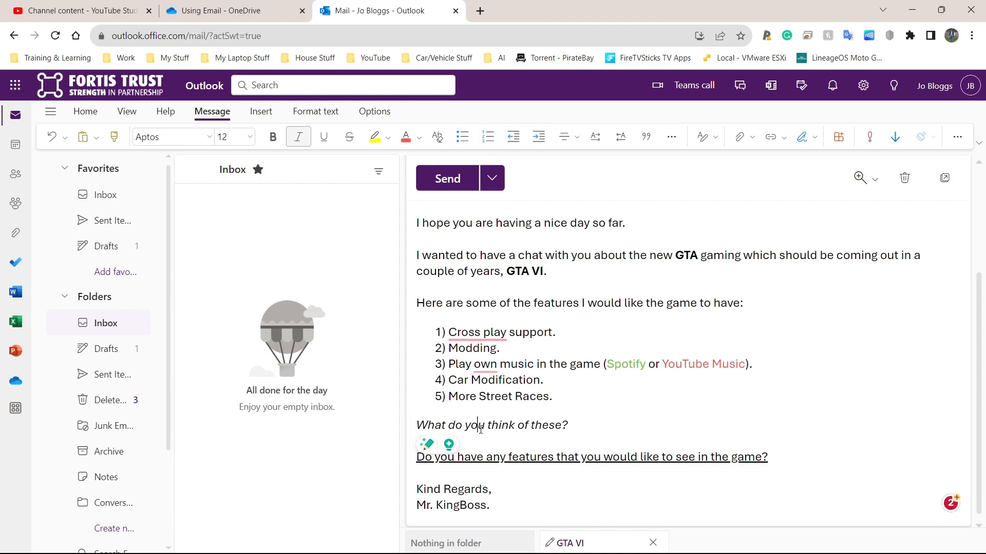
left_click_drag(582, 429, 418, 426)
left_click(531, 457)
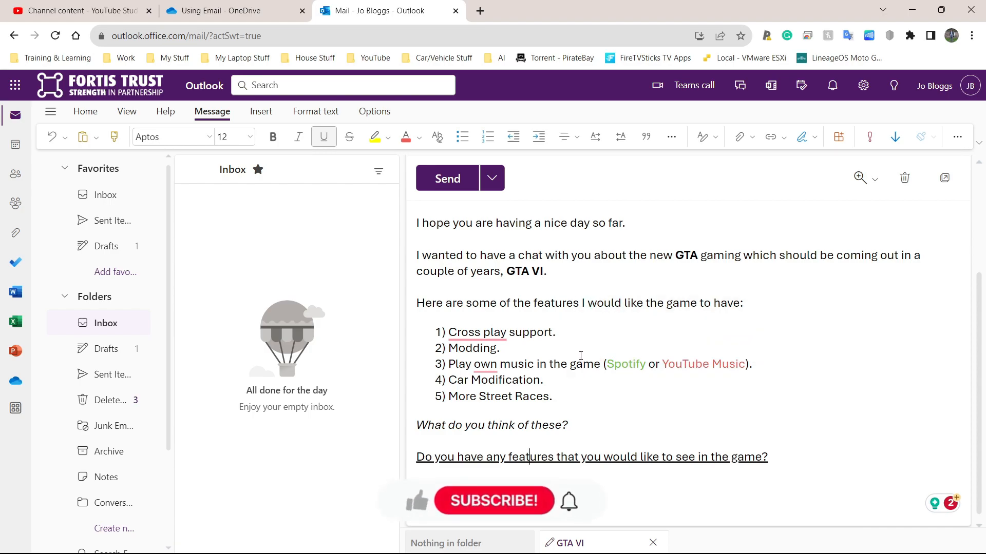
- Accept the hyphen suggestion so the first item reads 'Cross-play support'
left_click_drag(553, 396, 444, 333)
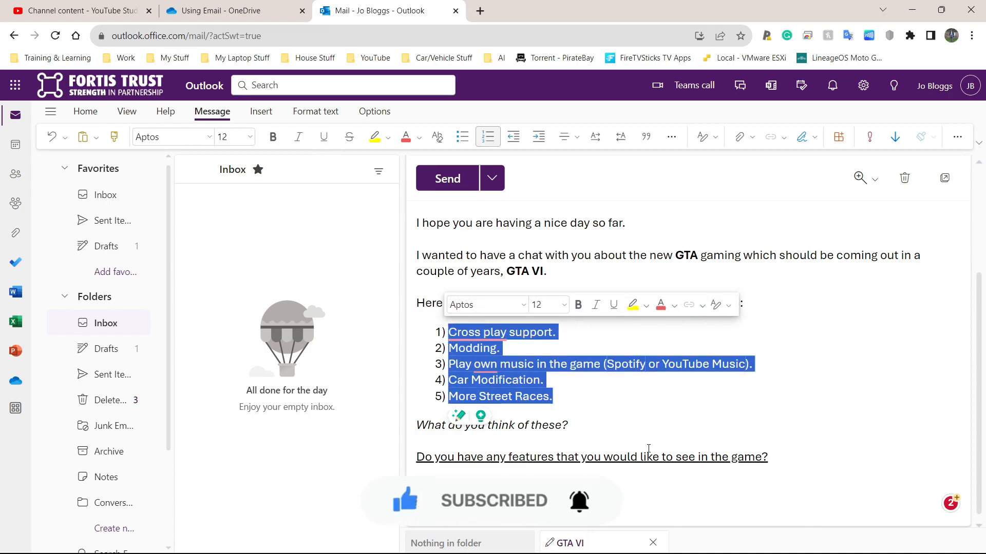
left_click_drag(568, 425, 518, 425)
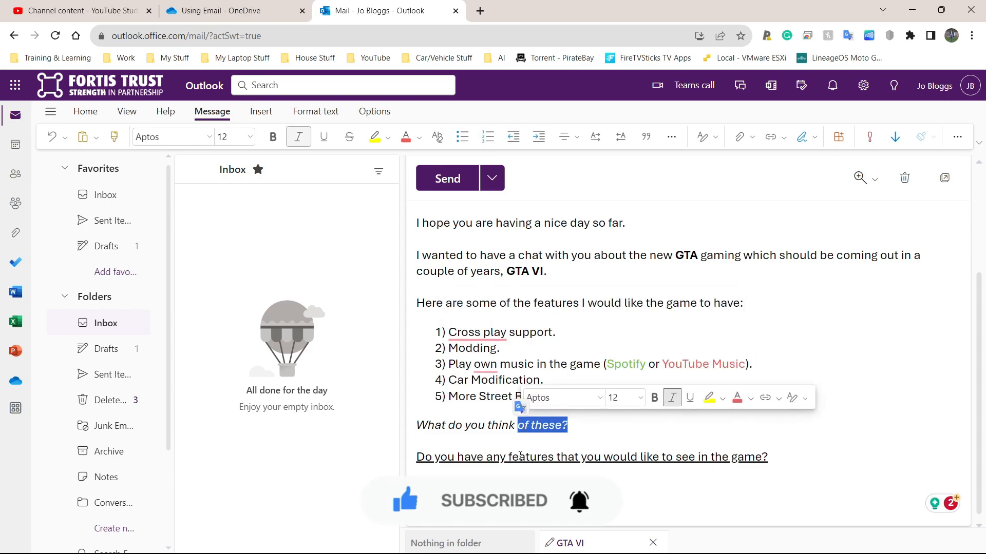
left_click(497, 332)
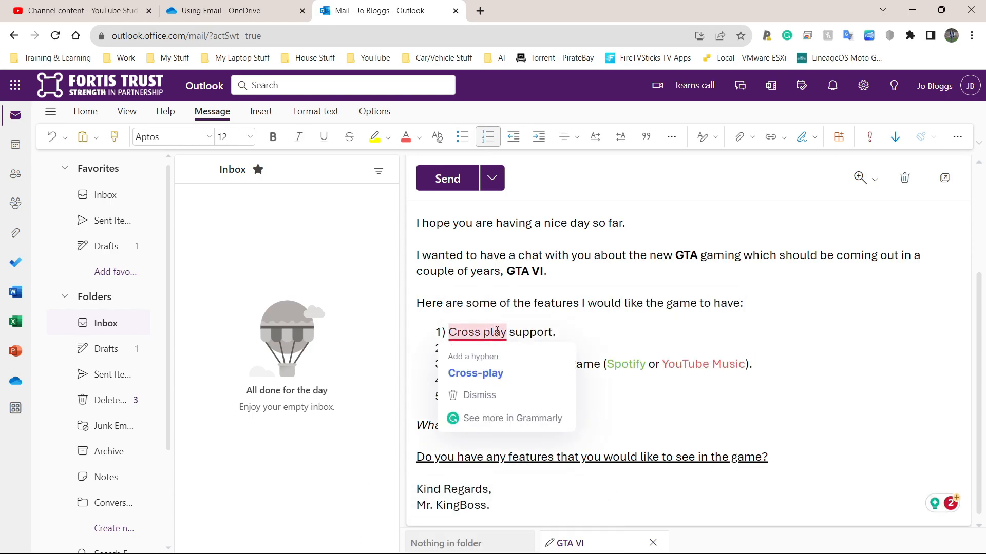
left_click(475, 373)
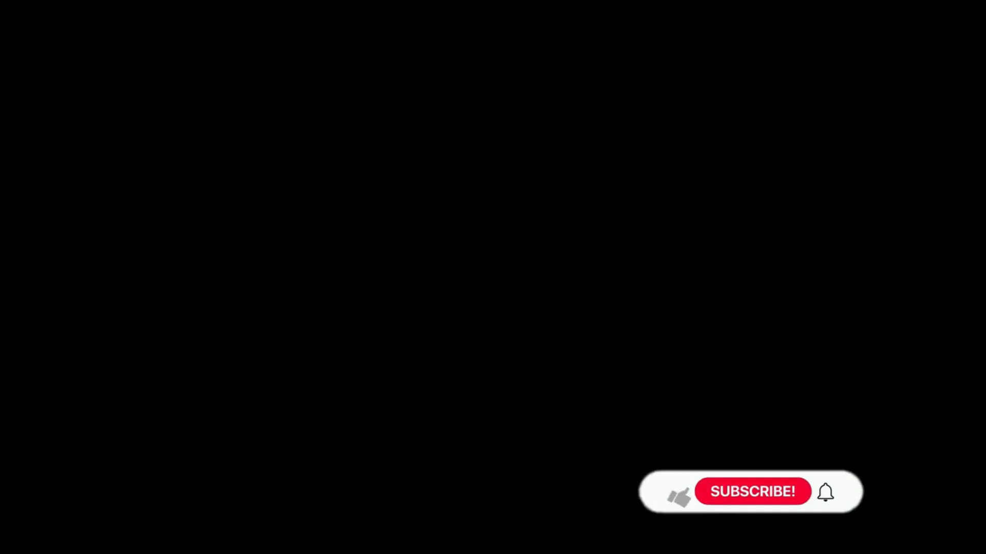